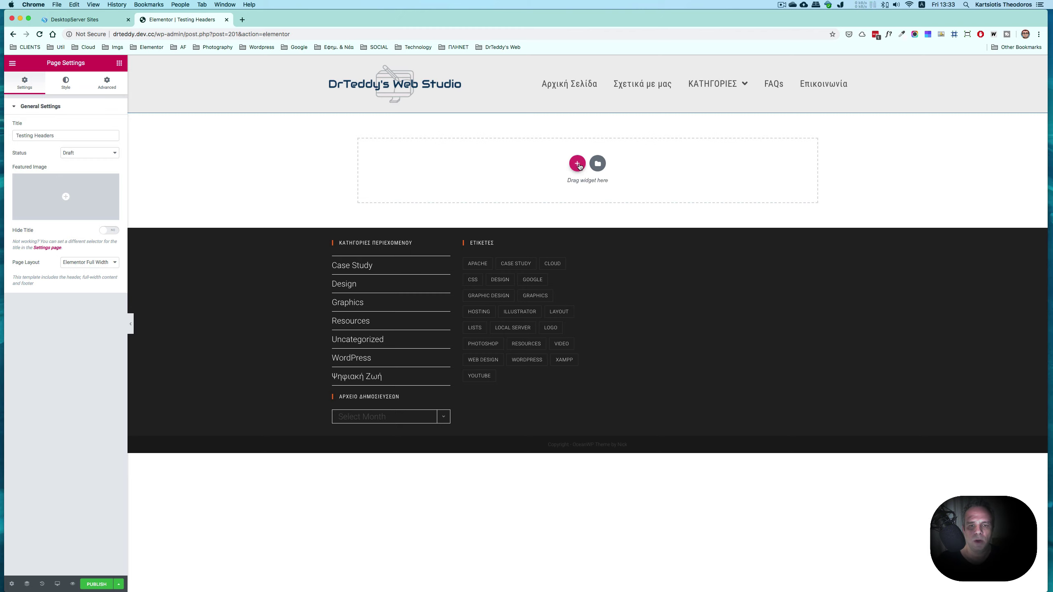
Step: Add a single-column section and set its top and bottom padding to 150 px, unlinked from the right and left values
{"action": "left_click", "coordinate": [578, 164]}
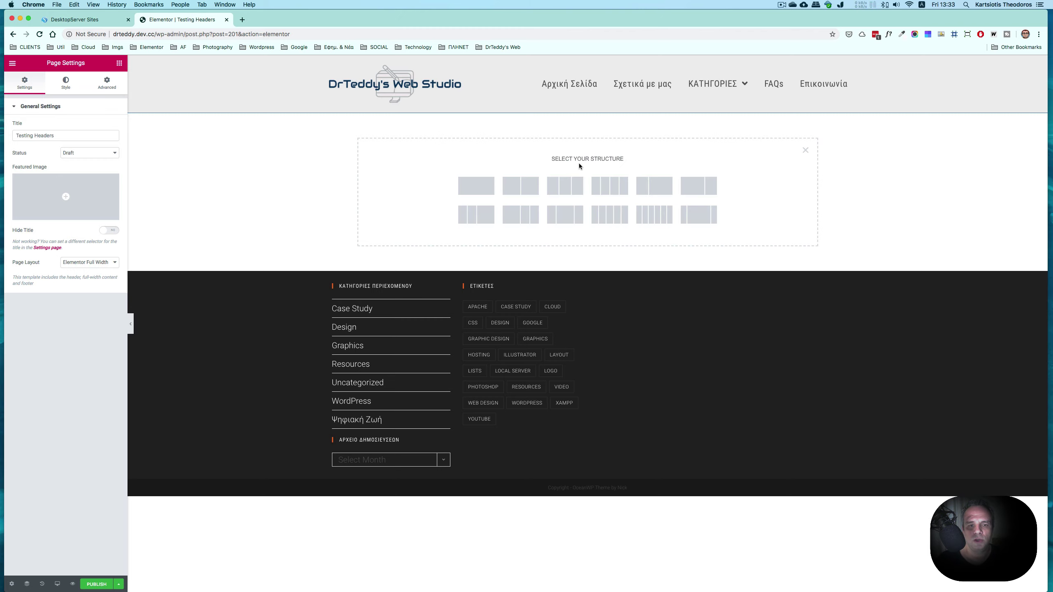
{"action": "left_click", "coordinate": [483, 191]}
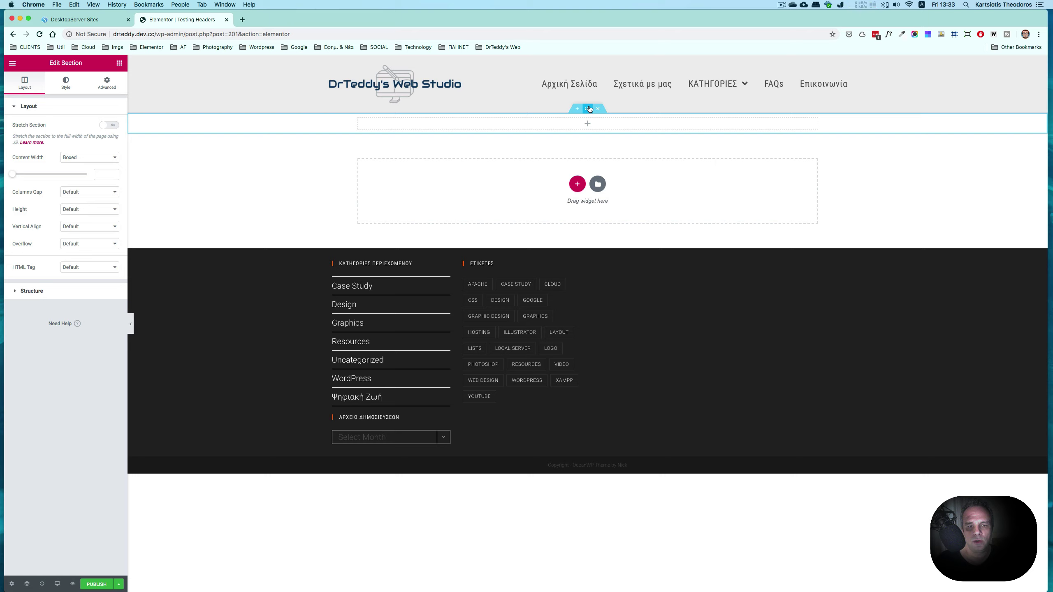
{"action": "left_click", "coordinate": [106, 85]}
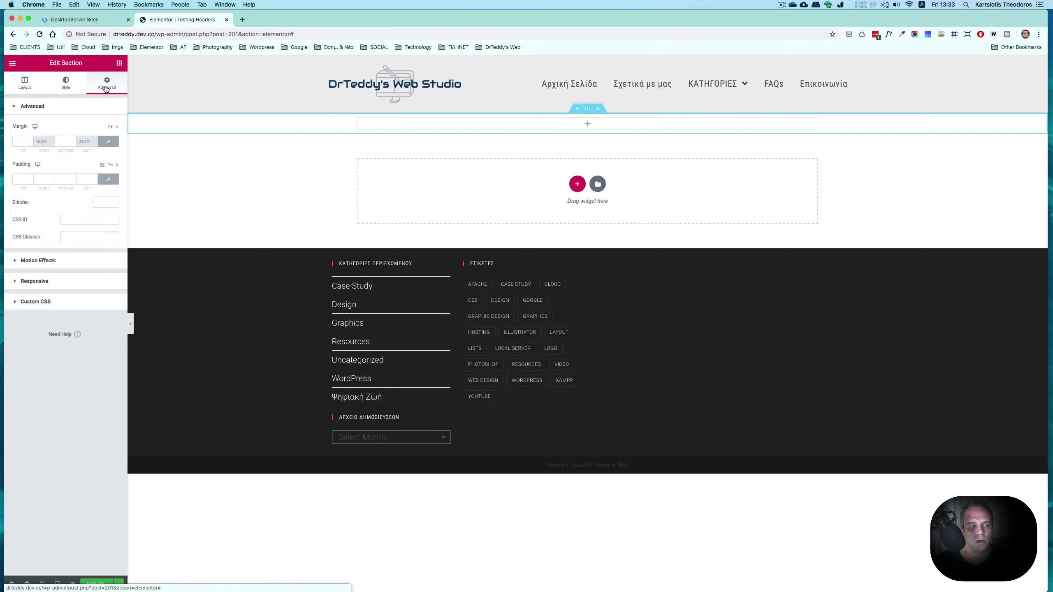
{"action": "left_click", "coordinate": [108, 179]}
{"action": "double_click", "coordinate": [25, 181]}
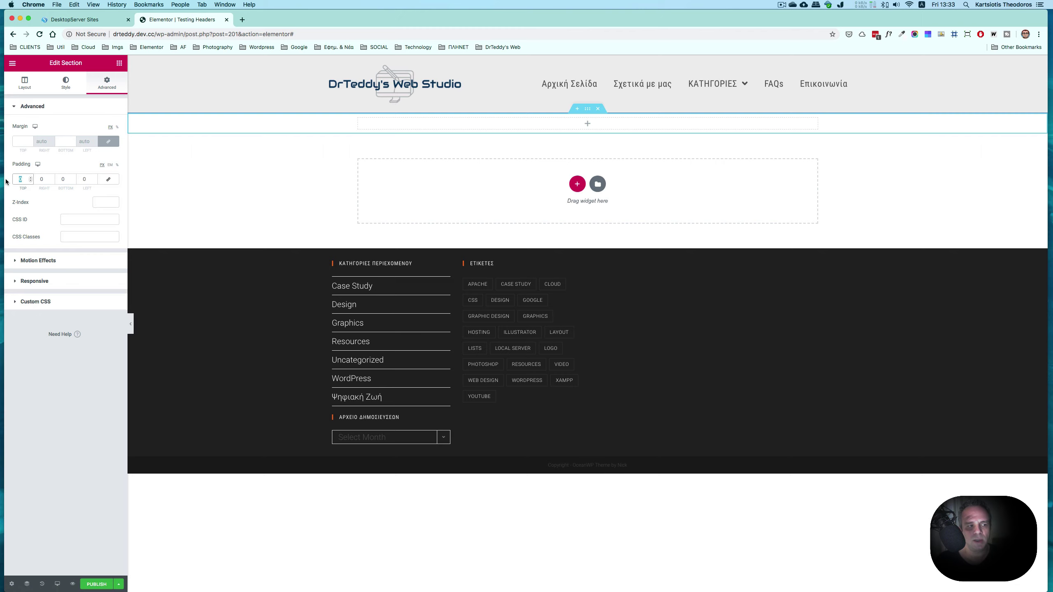
{"action": "type", "text": "150"}
{"action": "key", "text": "Tab"}
{"action": "key", "text": "Tab"}
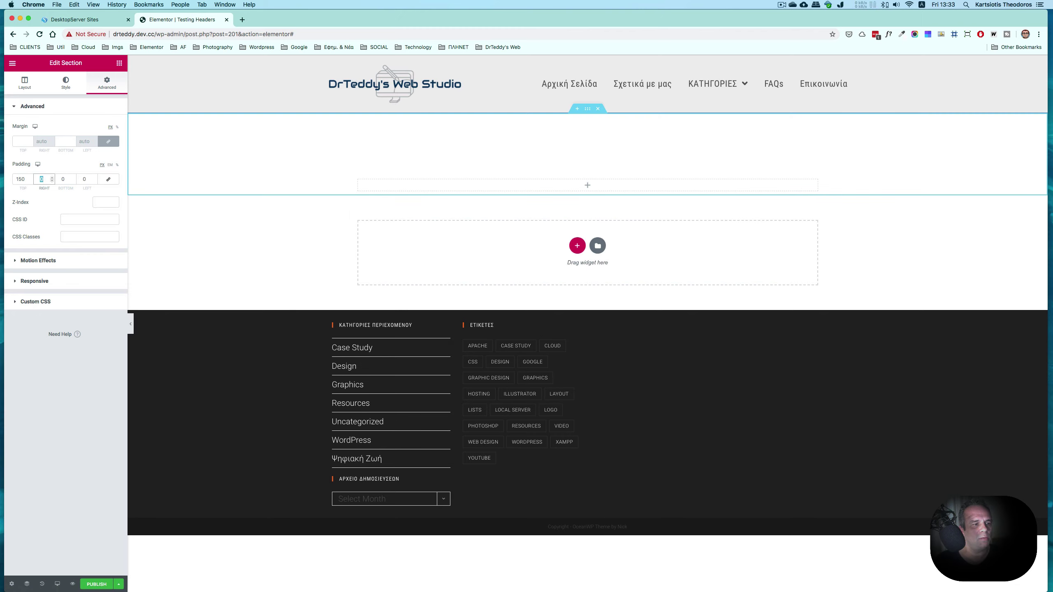
{"action": "type", "text": "150"}
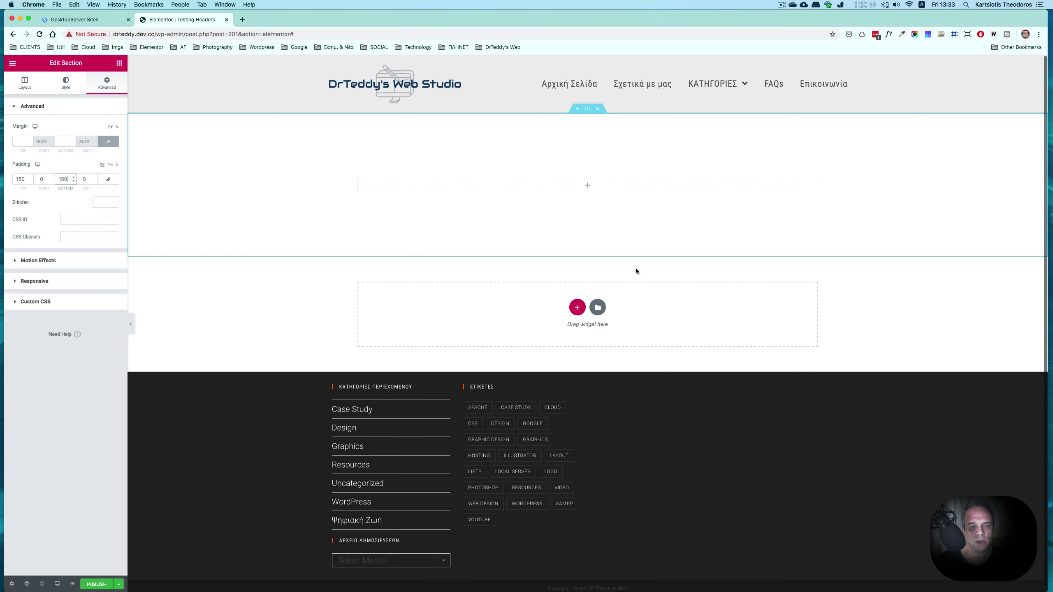
Step: Turn on Stretch Section for the new section and set its boxed content width to 1140
{"action": "left_click", "coordinate": [25, 83]}
{"action": "left_click", "coordinate": [107, 127]}
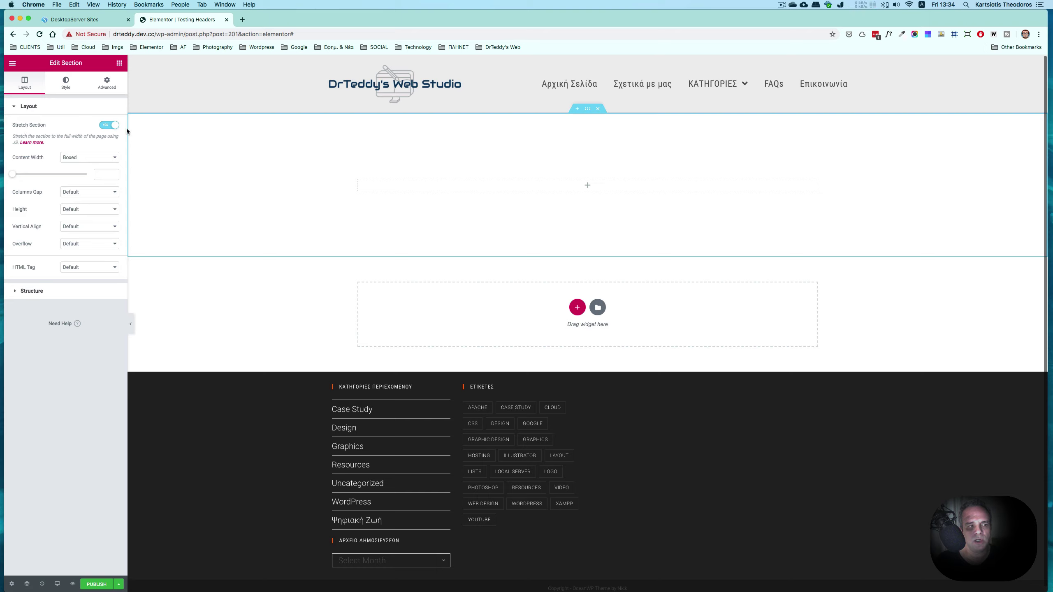
{"action": "left_click", "coordinate": [72, 157]}
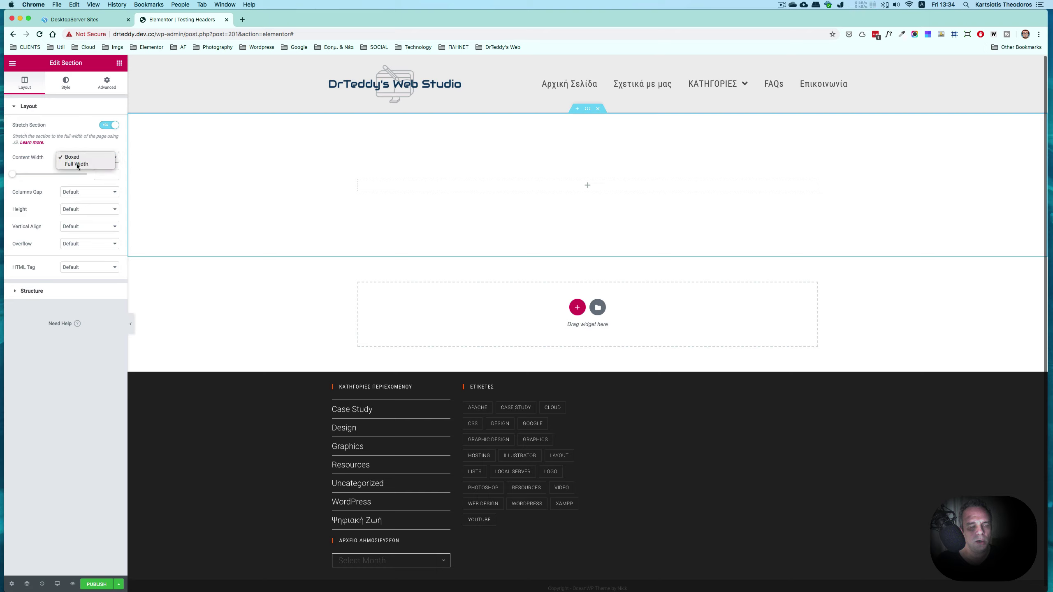
{"action": "left_click", "coordinate": [81, 150]}
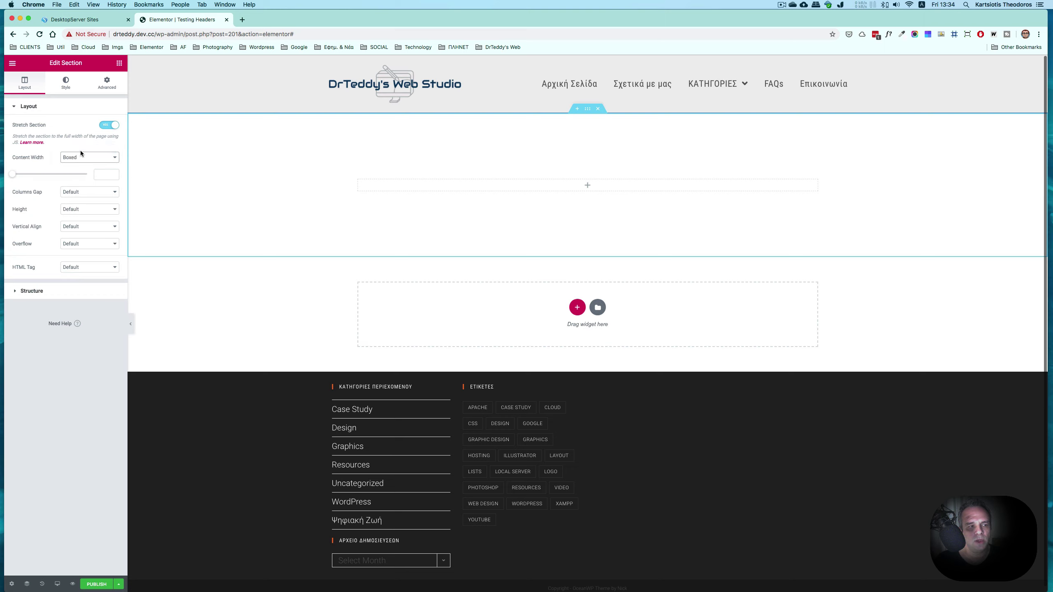
{"action": "left_click_drag", "start_coordinate": [13, 174], "coordinate": [58, 173]}
{"action": "double_click", "coordinate": [111, 175]}
{"action": "type", "text": "1140"}
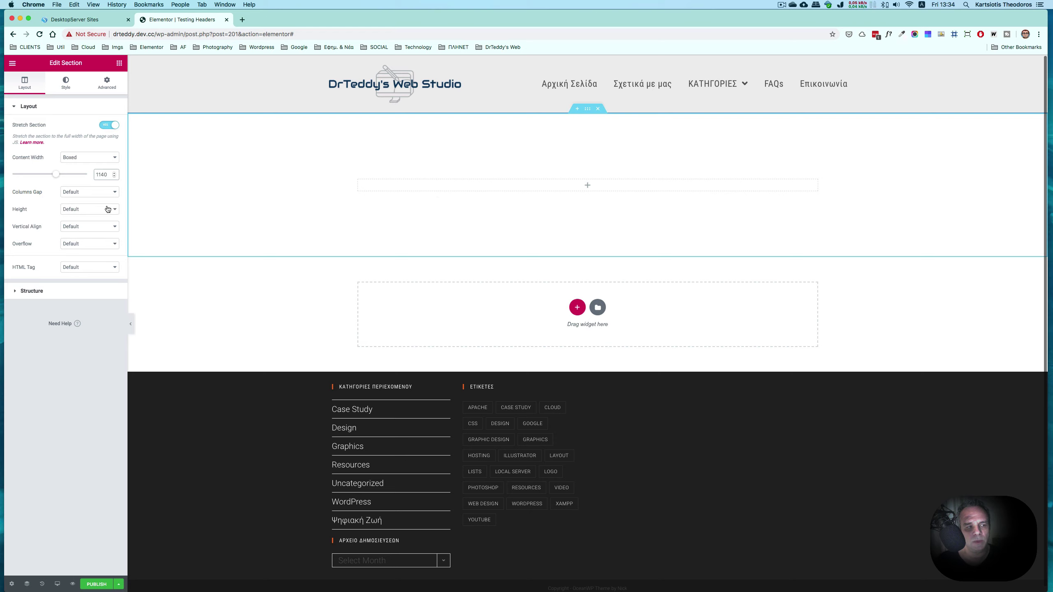
{"action": "left_click", "coordinate": [89, 209]}
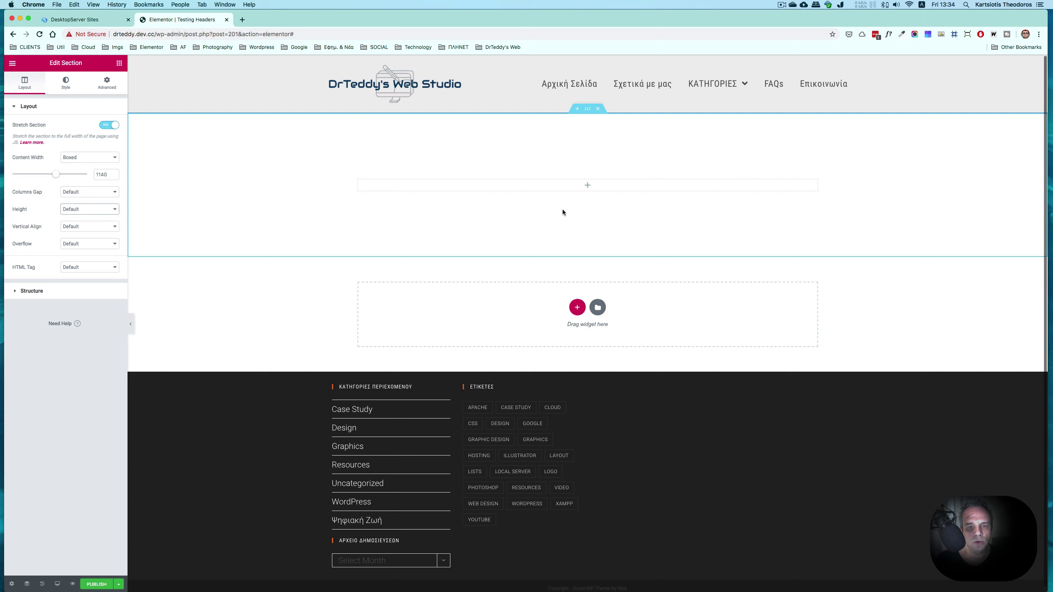
Step: Look through the section's gradient, video and slideshow background options and choose the Classic background type
{"action": "left_click", "coordinate": [66, 87]}
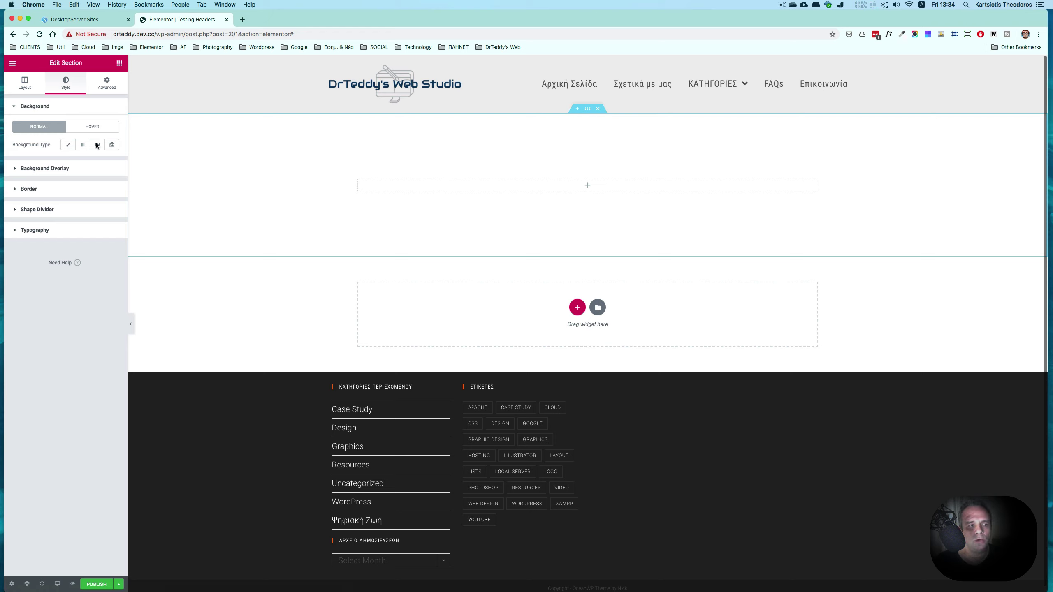
{"action": "left_click", "coordinate": [69, 145]}
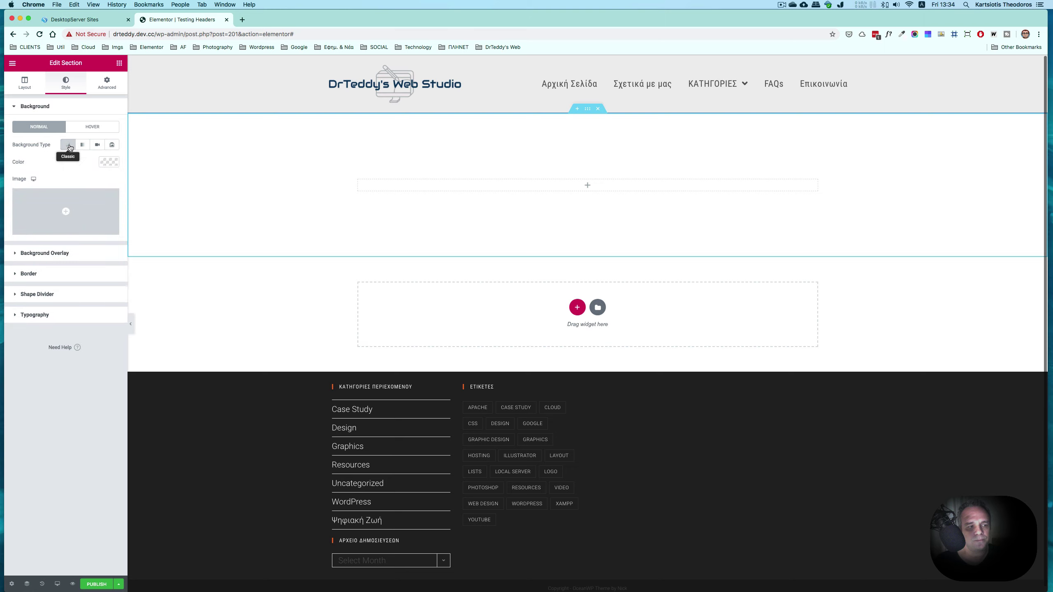
{"action": "left_click", "coordinate": [82, 145]}
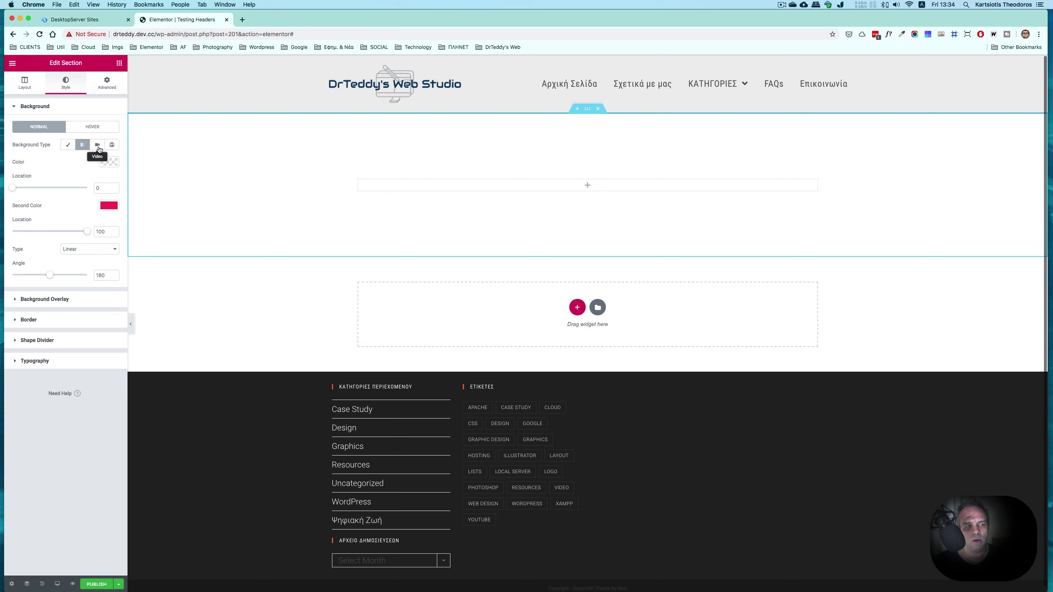
{"action": "left_click", "coordinate": [98, 147]}
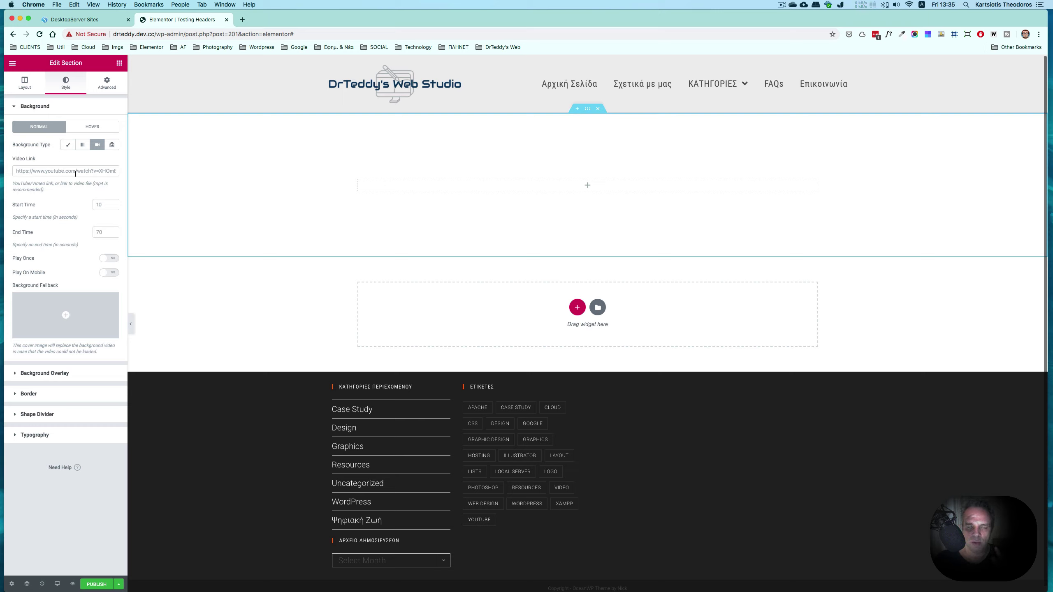
{"action": "left_click", "coordinate": [112, 145]}
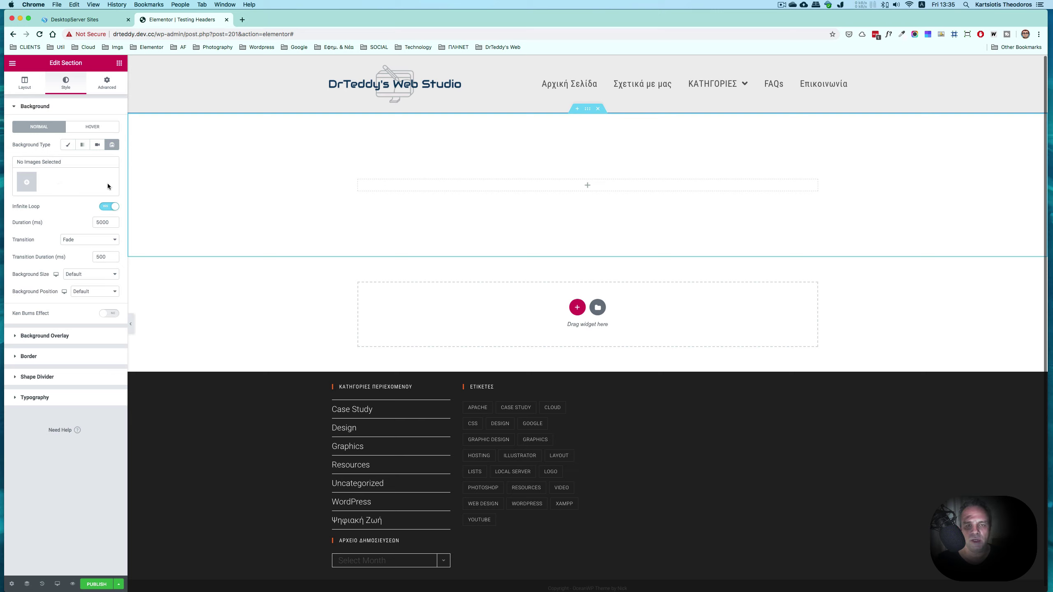
{"action": "left_click", "coordinate": [67, 149]}
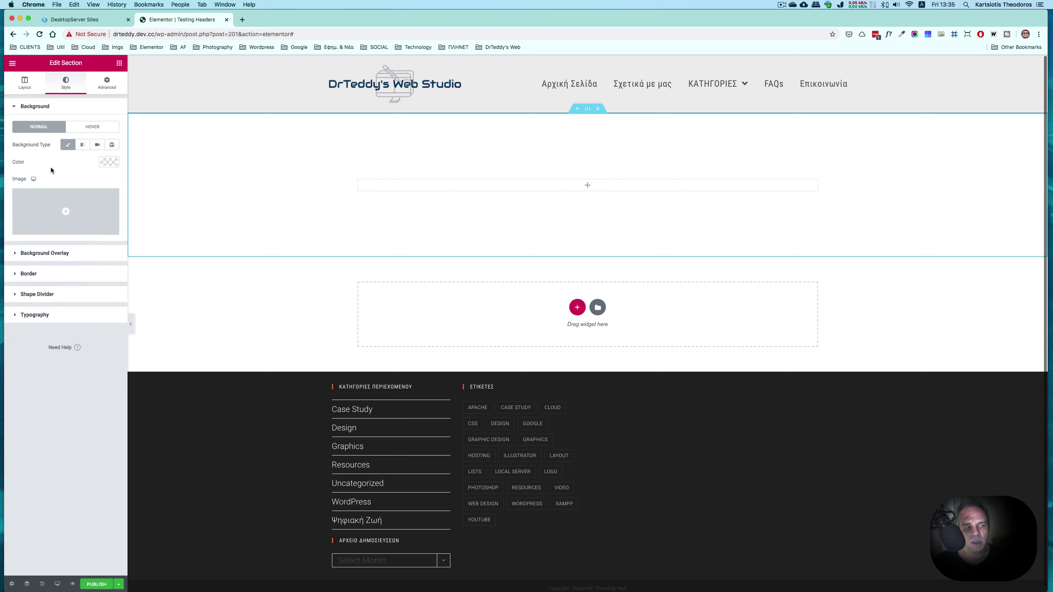
Step: Use top-view-photo-of-people-near-wooden-table-3183150.jpg from the media library as the section's background image
{"action": "left_click", "coordinate": [66, 211]}
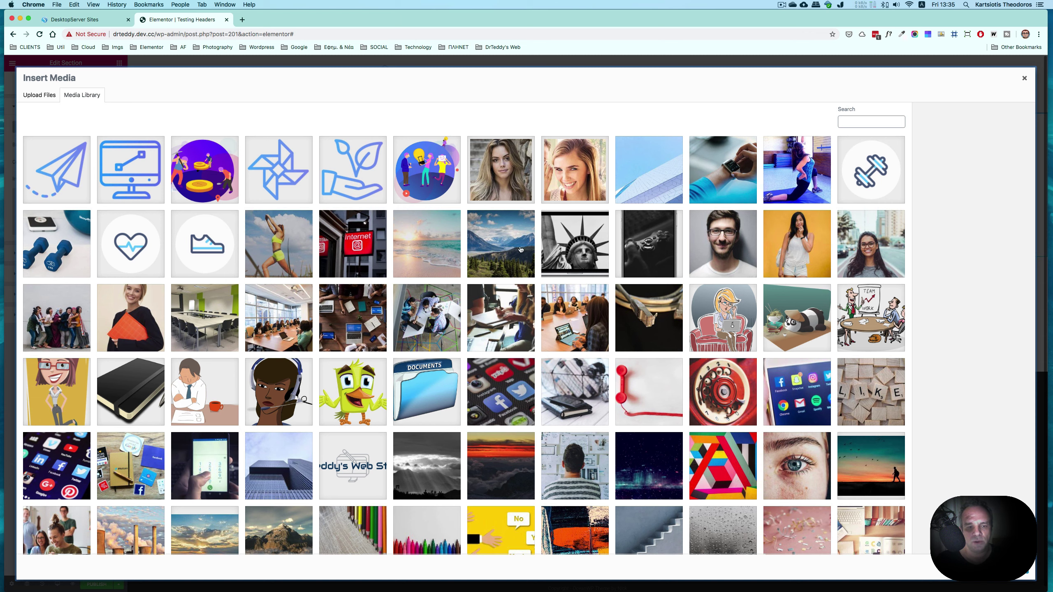
{"action": "left_click", "coordinate": [499, 247]}
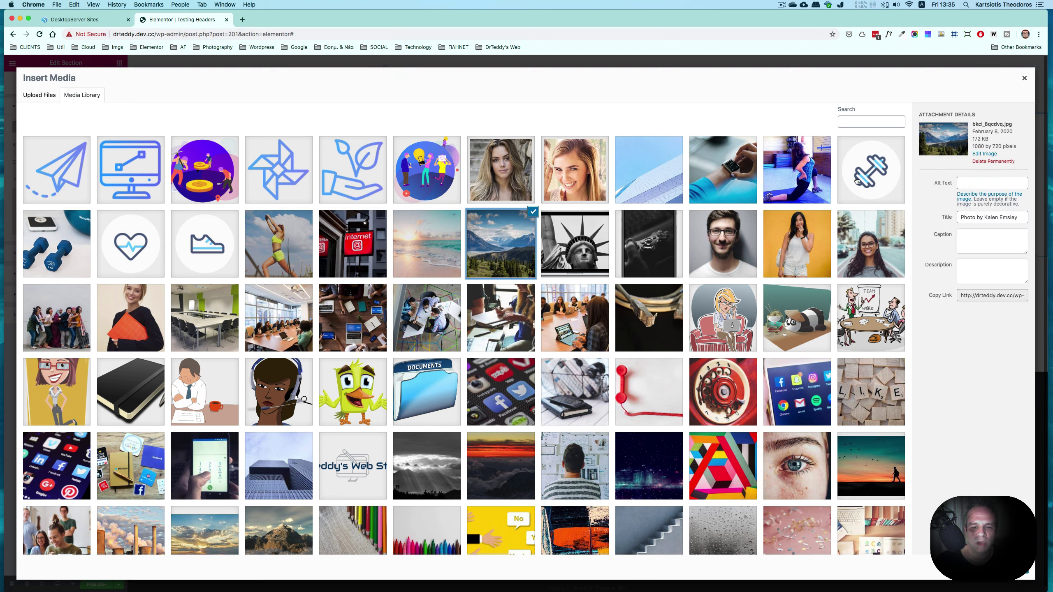
{"action": "left_click", "coordinate": [355, 320]}
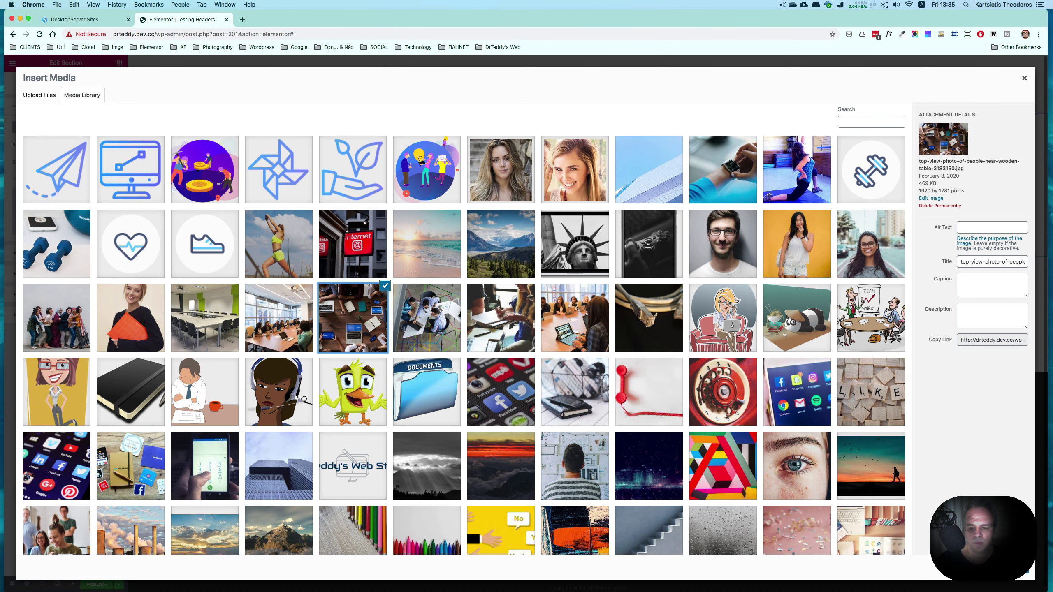
{"action": "left_click", "coordinate": [1011, 569]}
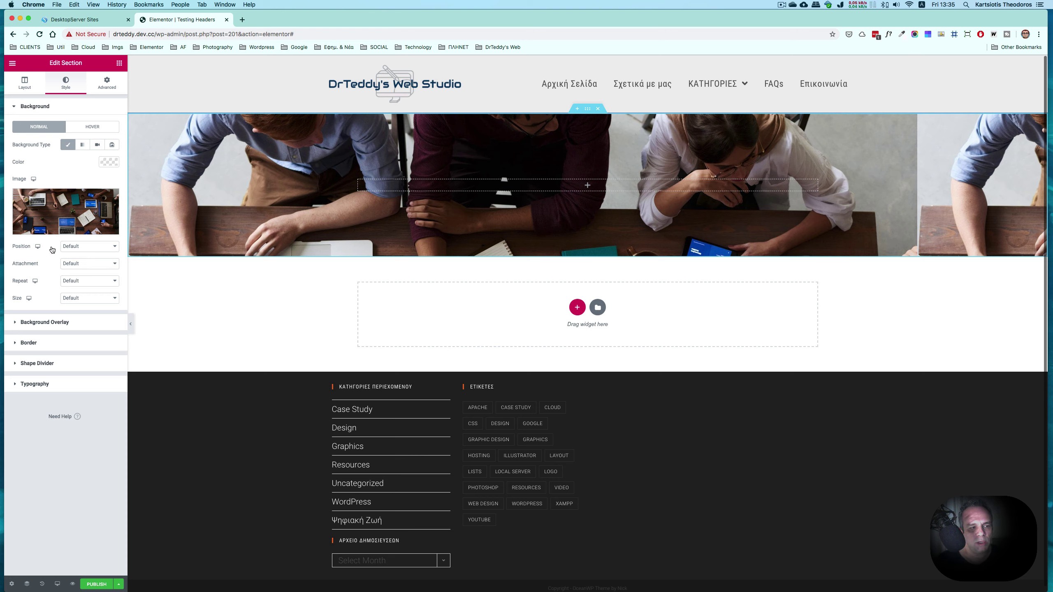
Step: Try Center Center and Top Left as the background image position, and settle on Top Center
{"action": "left_click", "coordinate": [91, 248]}
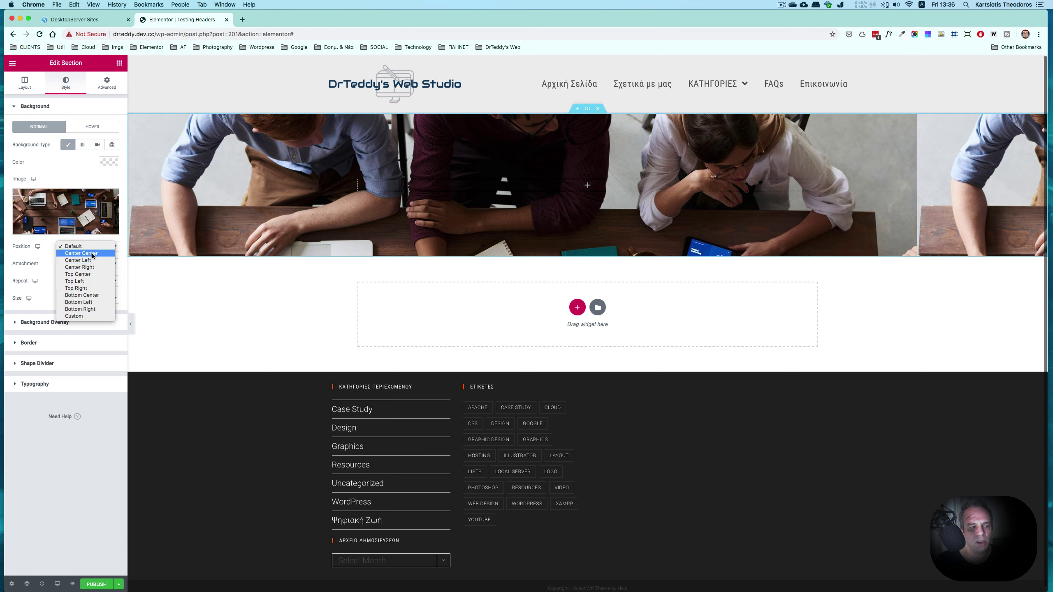
{"action": "left_click", "coordinate": [93, 254]}
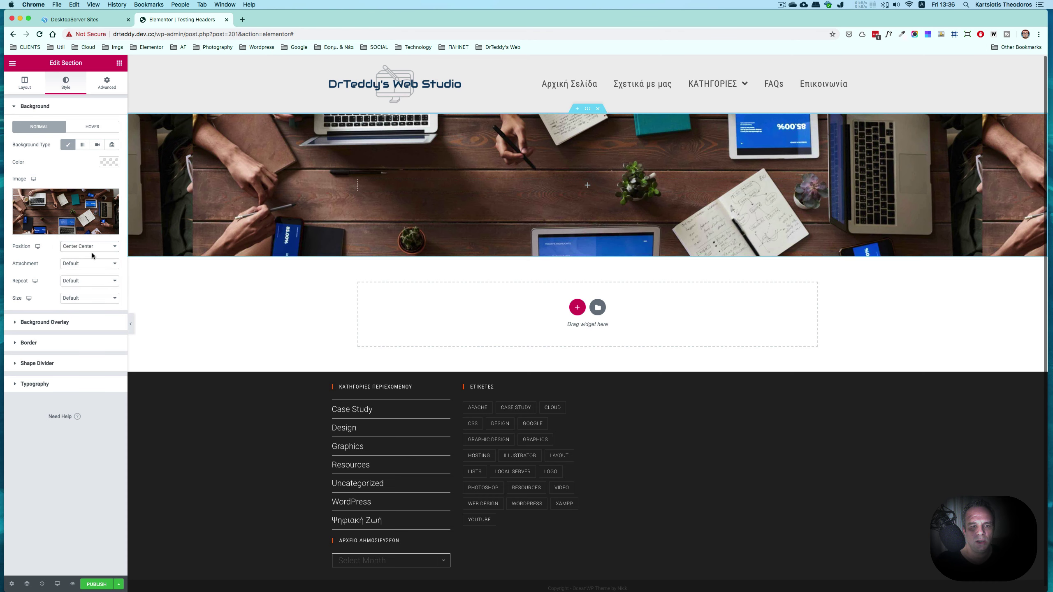
{"action": "left_click", "coordinate": [92, 250]}
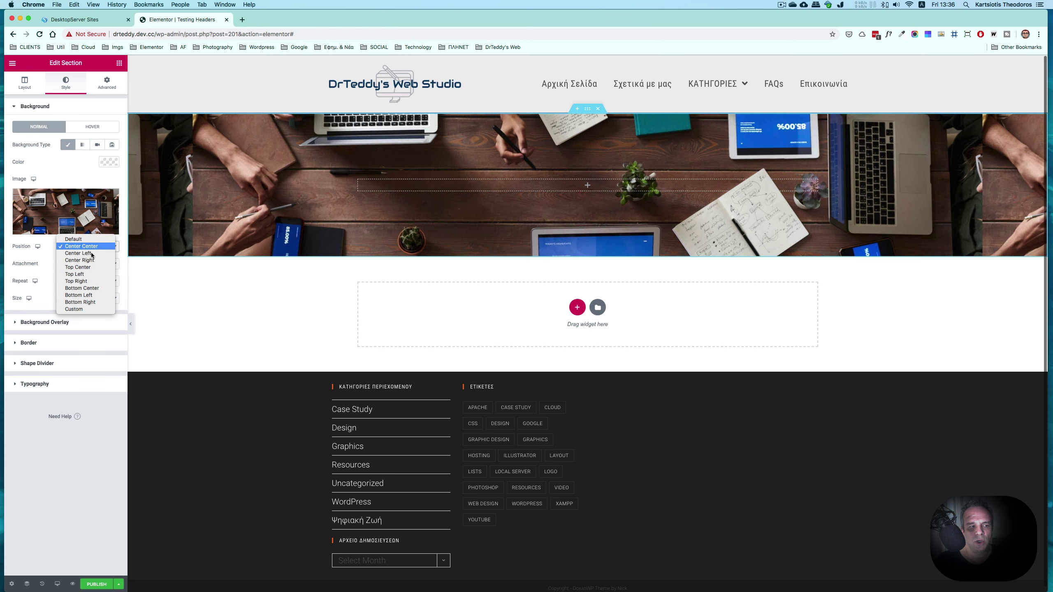
{"action": "left_click", "coordinate": [88, 273]}
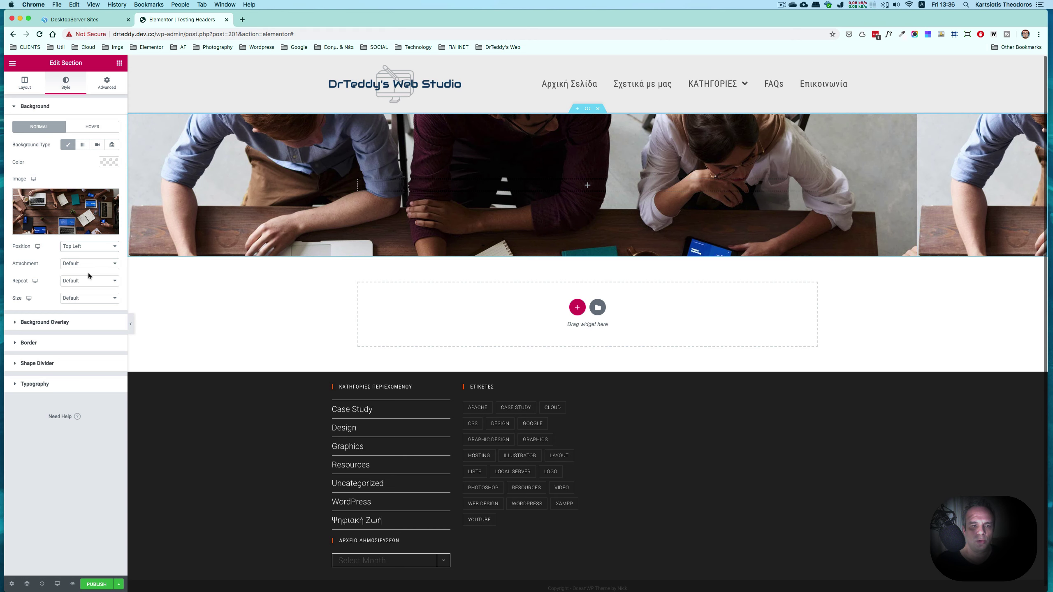
{"action": "left_click", "coordinate": [89, 247]}
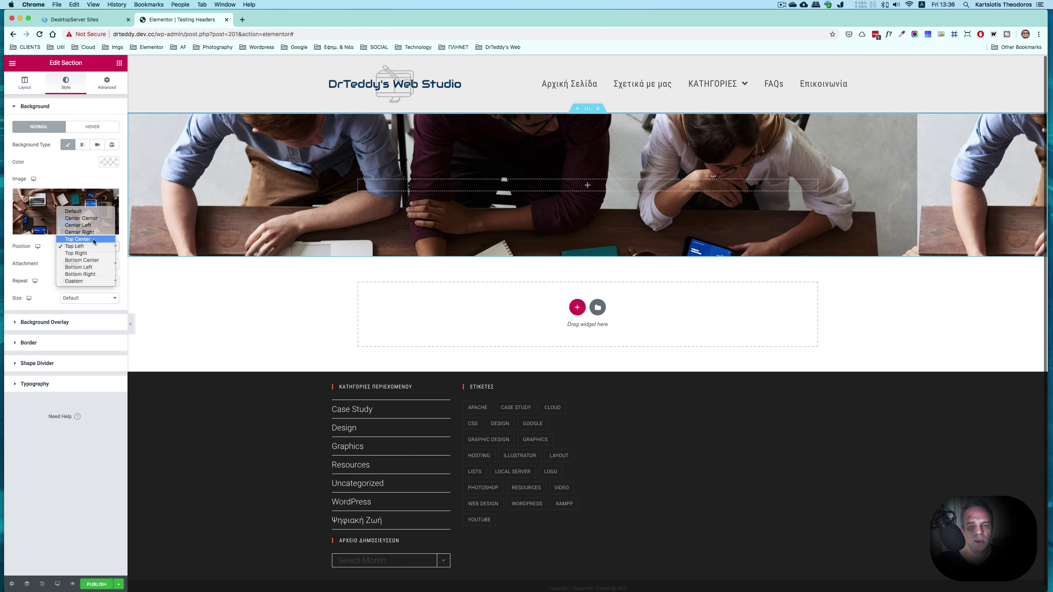
{"action": "left_click", "coordinate": [94, 239]}
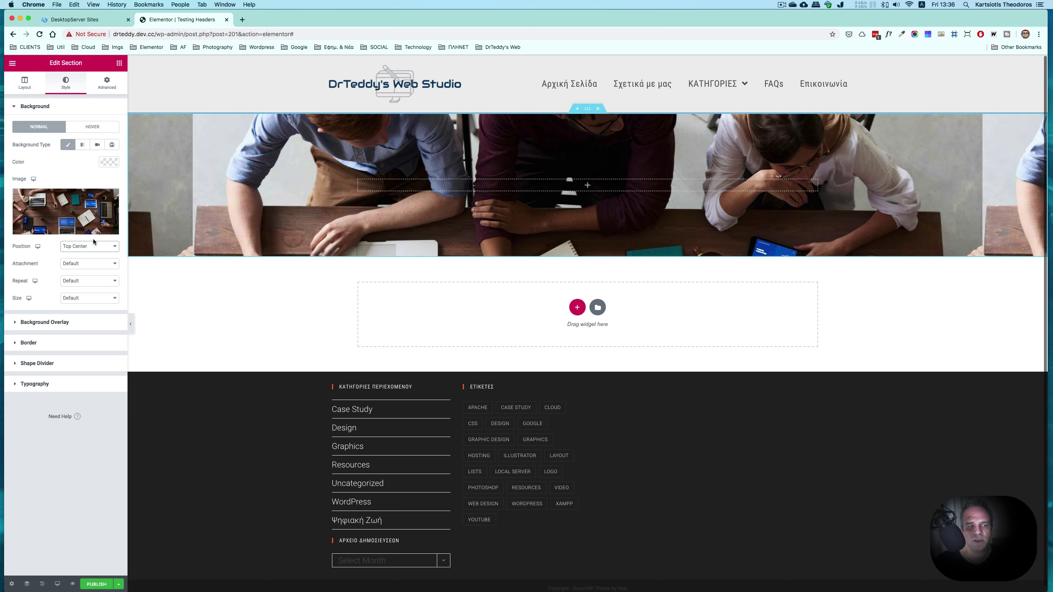
{"action": "left_click", "coordinate": [93, 246]}
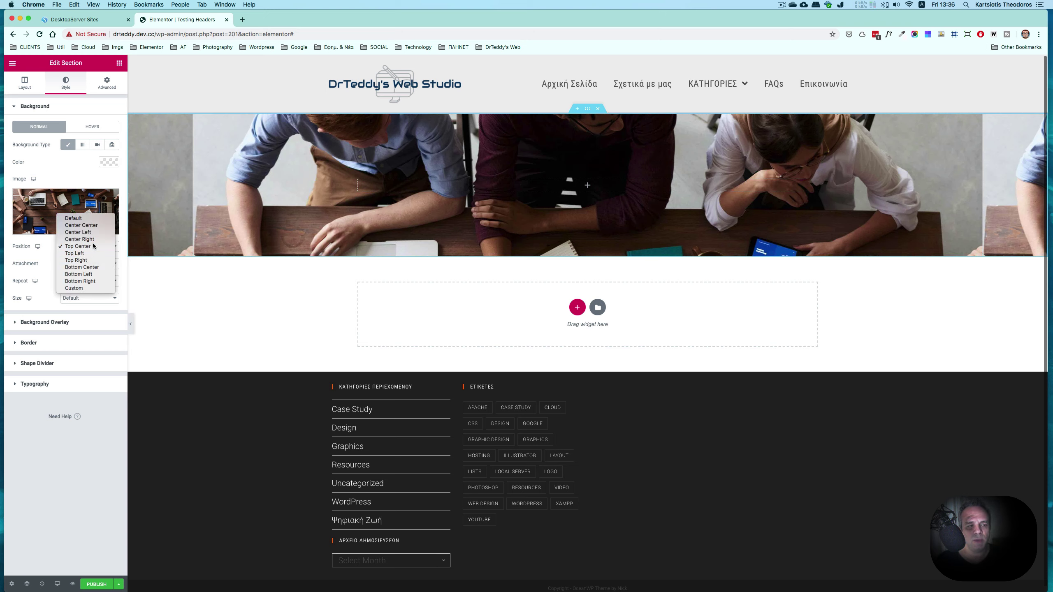
{"action": "left_click", "coordinate": [93, 246]}
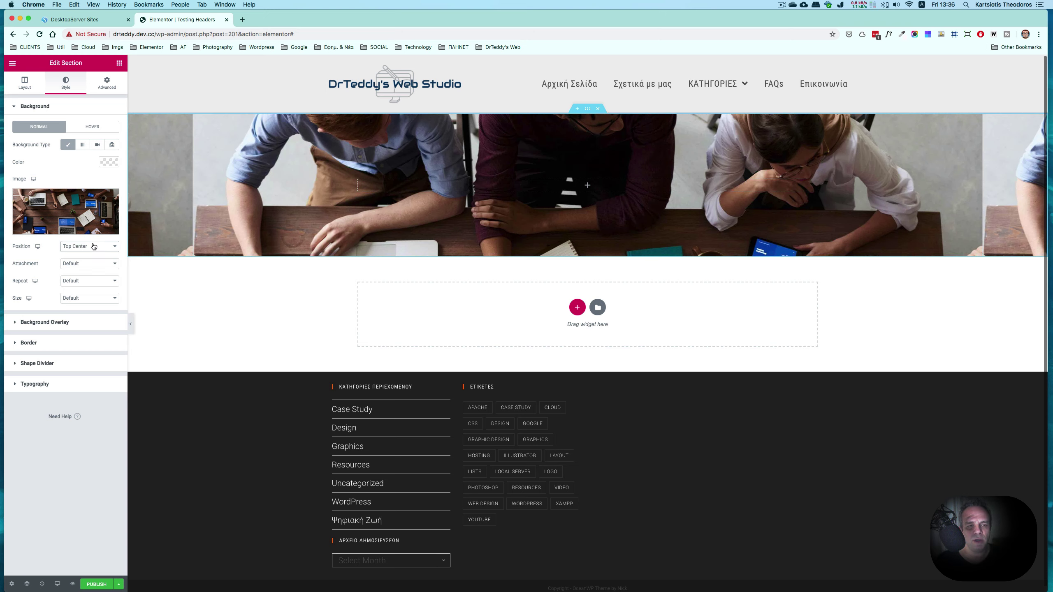
Step: Set the section's background image to No-repeat, leaving its attachment at Default
{"action": "left_click", "coordinate": [88, 264]}
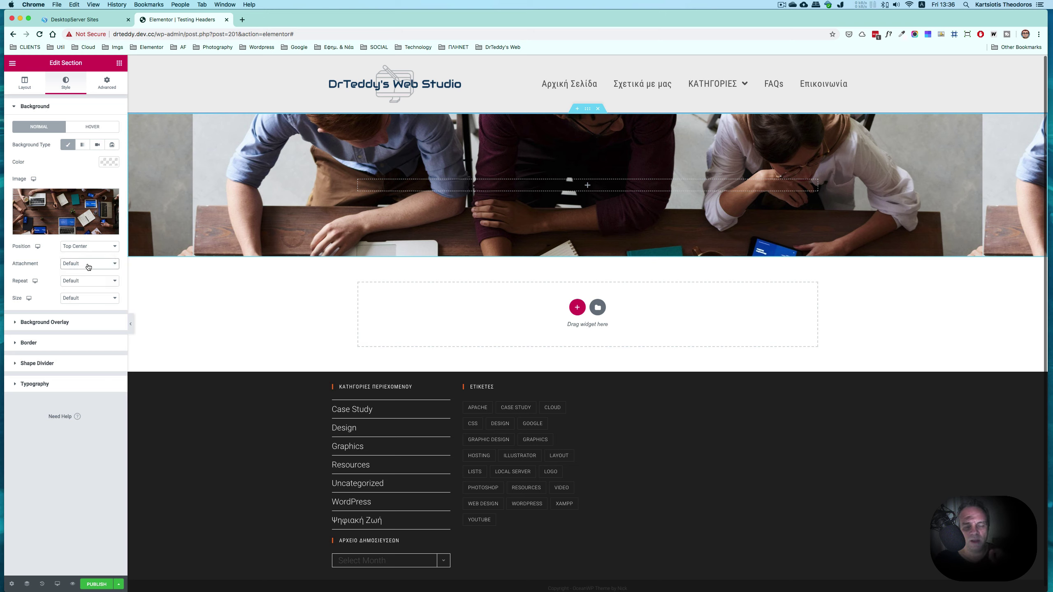
{"action": "left_click", "coordinate": [70, 281]}
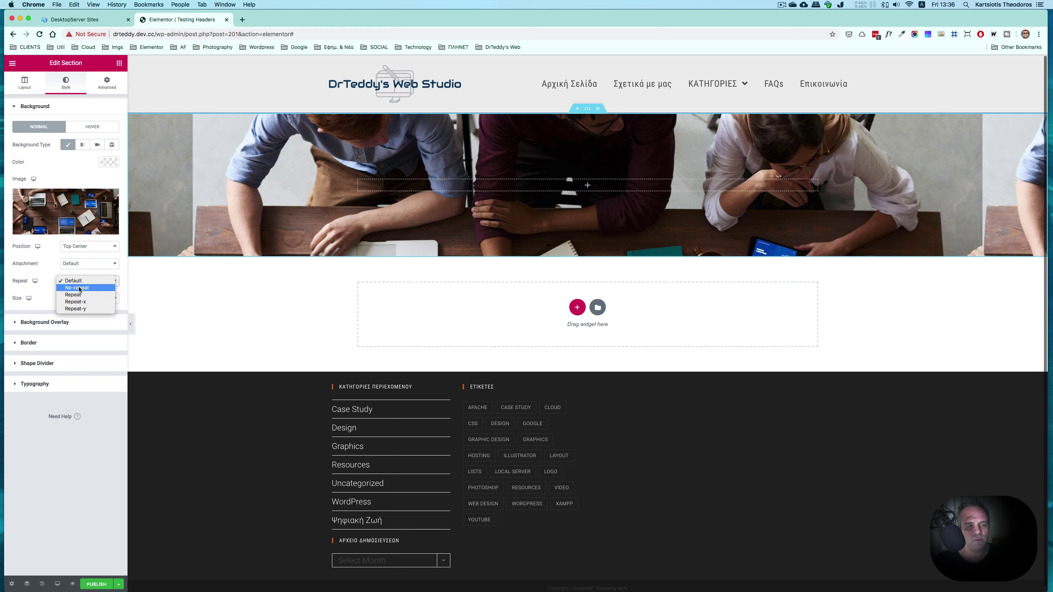
{"action": "left_click", "coordinate": [78, 288]}
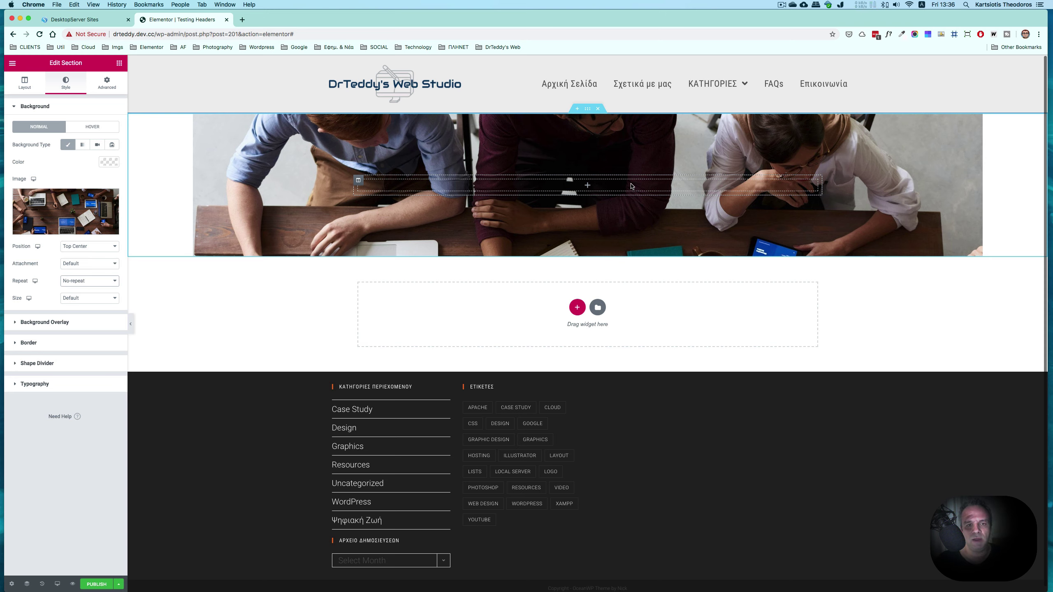
Step: Try the Cover size for the section's background image, and switch the size to Auto
{"action": "left_click", "coordinate": [86, 300]}
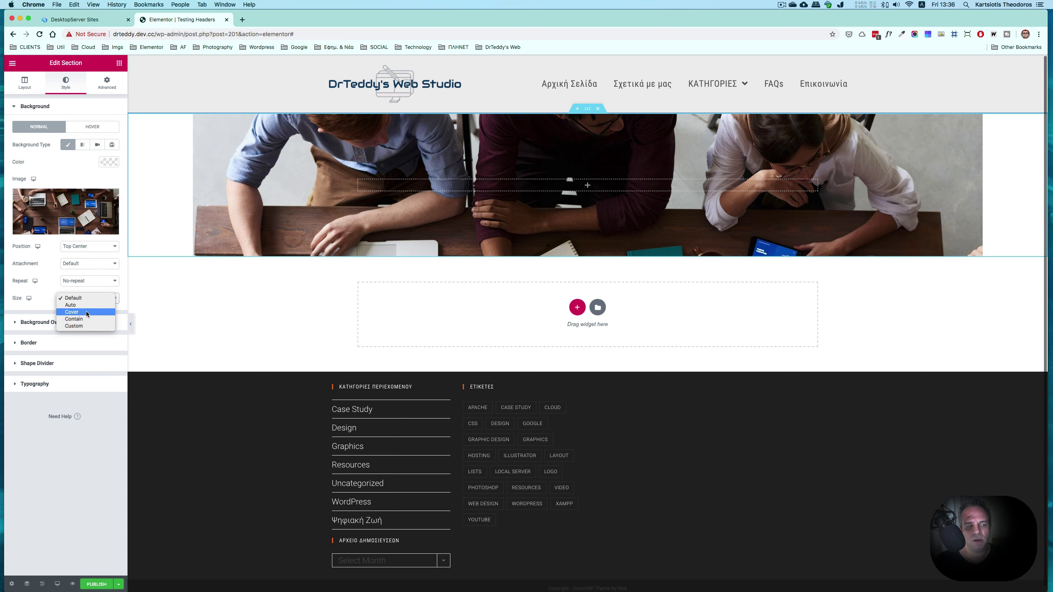
{"action": "left_click", "coordinate": [85, 312]}
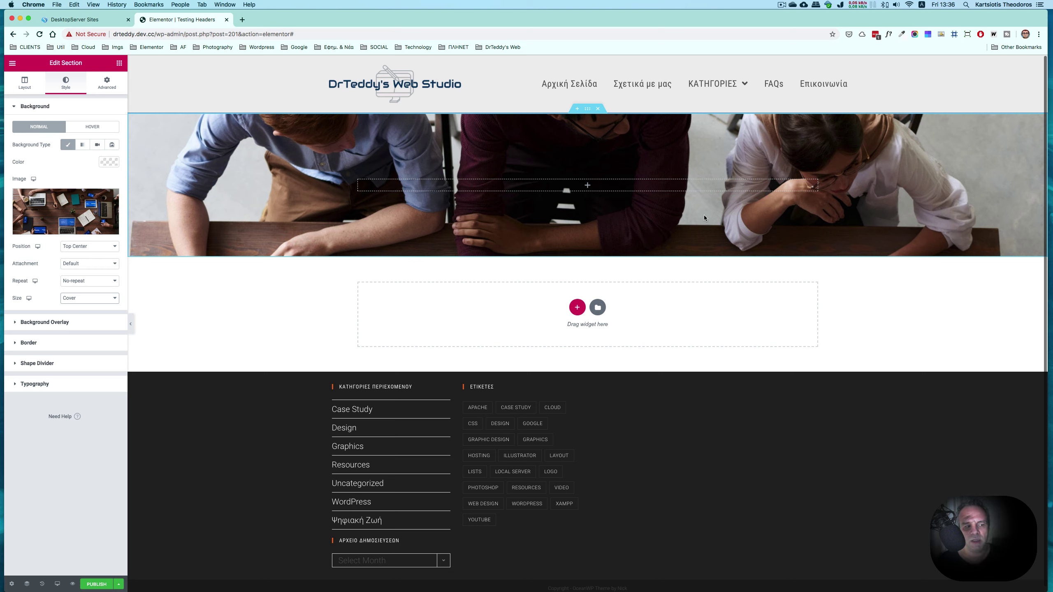
{"action": "left_click", "coordinate": [79, 304]}
{"action": "left_click", "coordinate": [82, 292]}
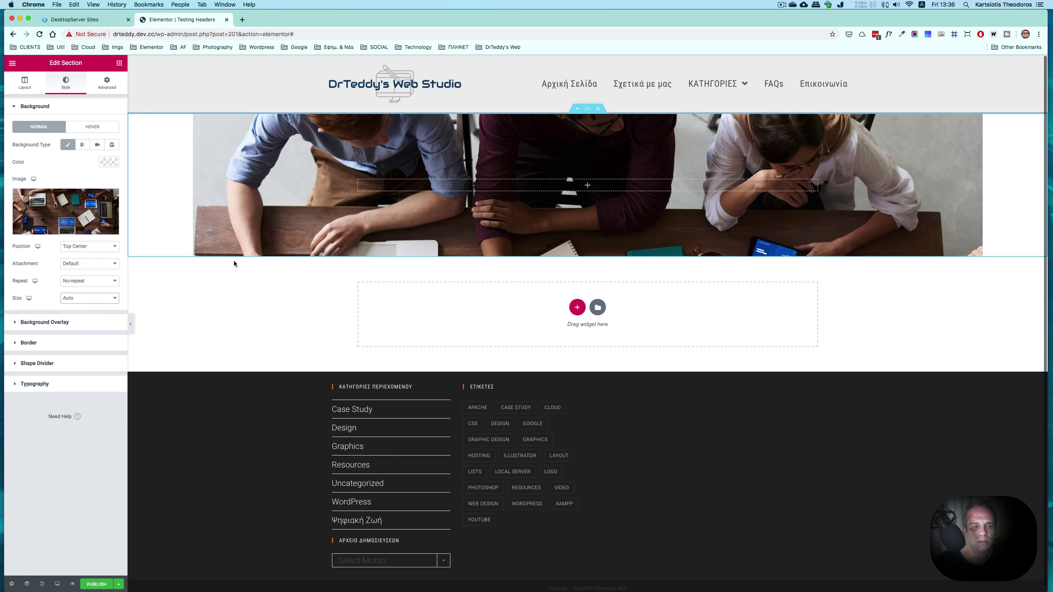
Step: Try the Contain and Custom sizes for the section's background image, and settle on Cover
{"action": "left_click", "coordinate": [94, 298]}
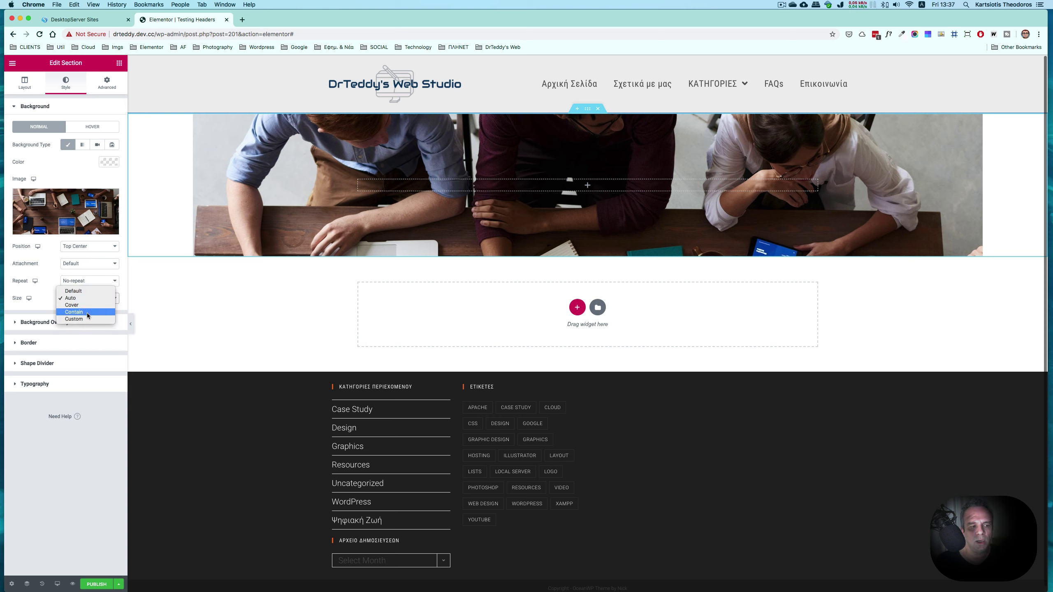
{"action": "left_click", "coordinate": [87, 313]}
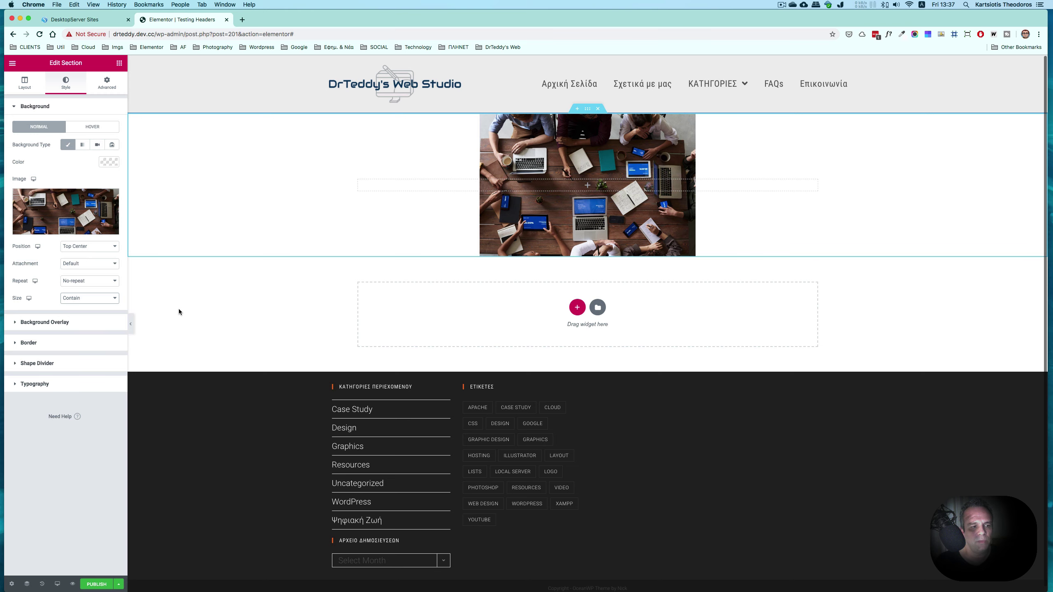
{"action": "left_click", "coordinate": [82, 298]}
{"action": "left_click", "coordinate": [80, 305]}
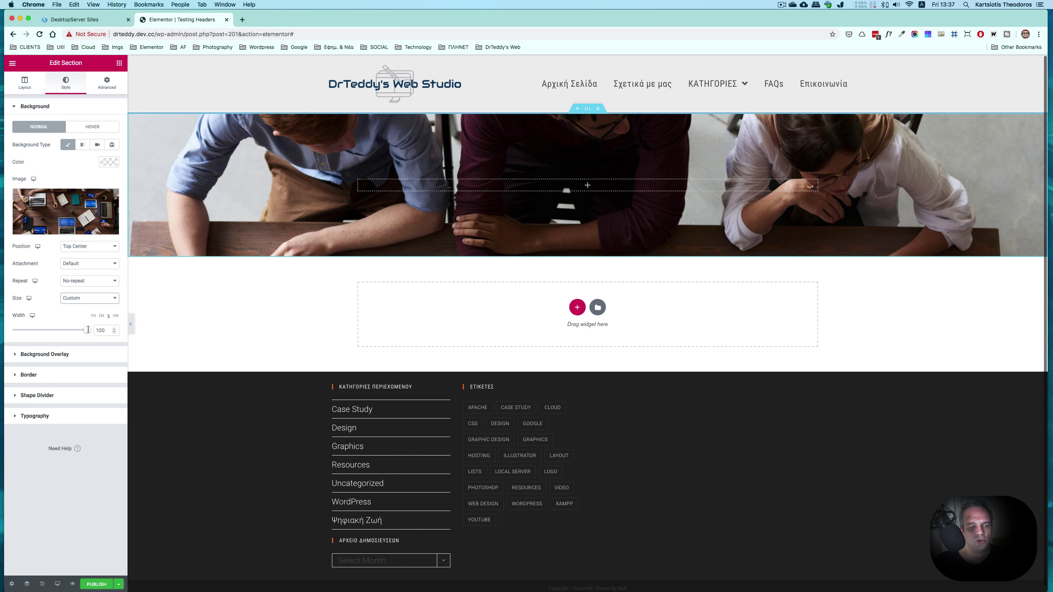
{"action": "mouse_move", "coordinate": [86, 332]}
{"action": "left_mouse_down"}
{"action": "mouse_move", "coordinate": [62, 332]}
{"action": "mouse_move", "coordinate": [95, 329]}
{"action": "left_mouse_up"}
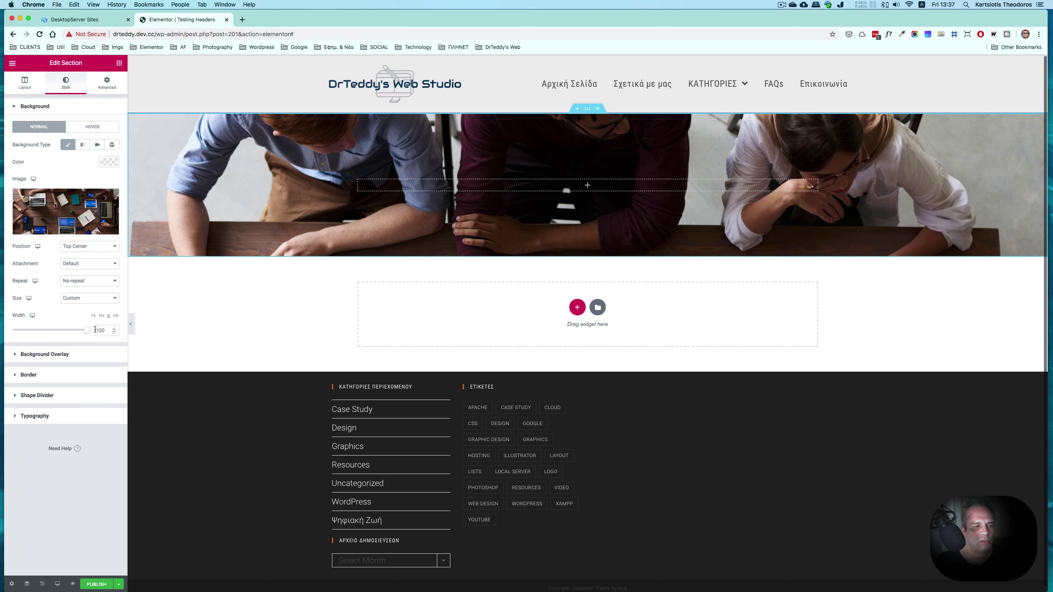
{"action": "left_click", "coordinate": [76, 298]}
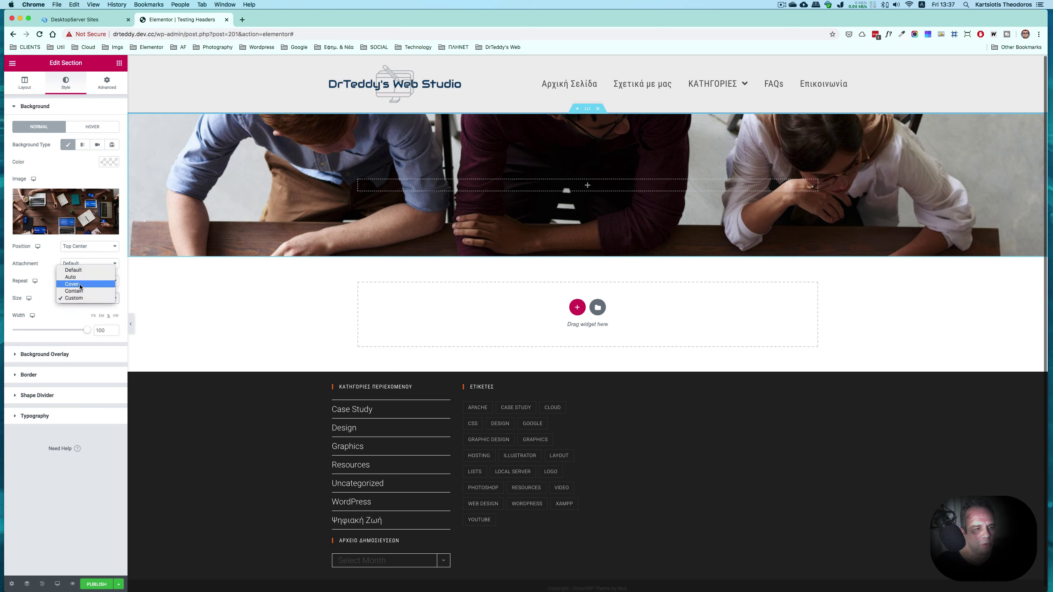
{"action": "left_click", "coordinate": [80, 285]}
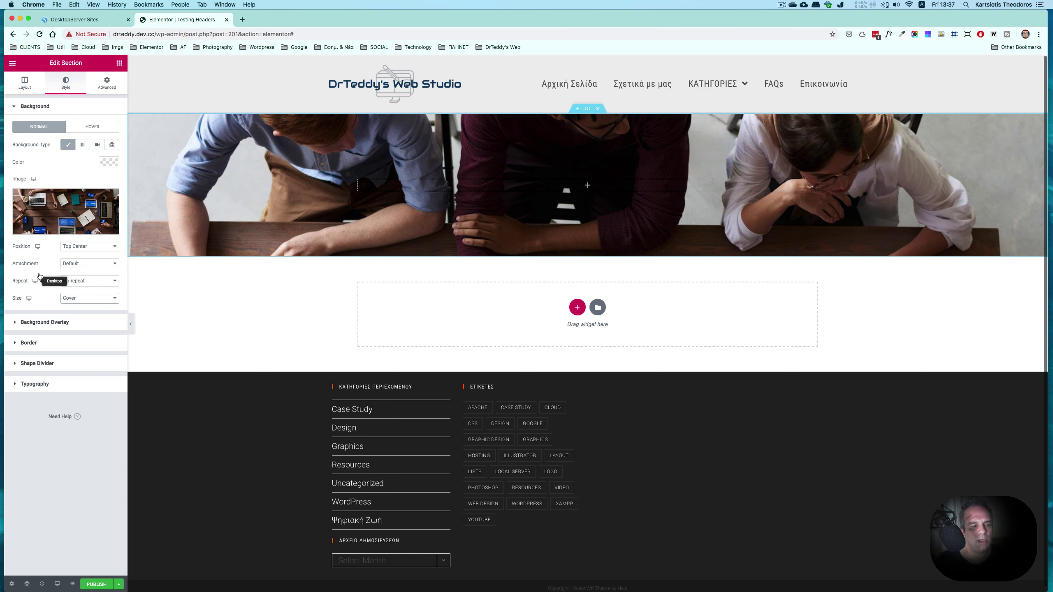
{"action": "left_click", "coordinate": [76, 281]}
{"action": "left_click", "coordinate": [77, 283]}
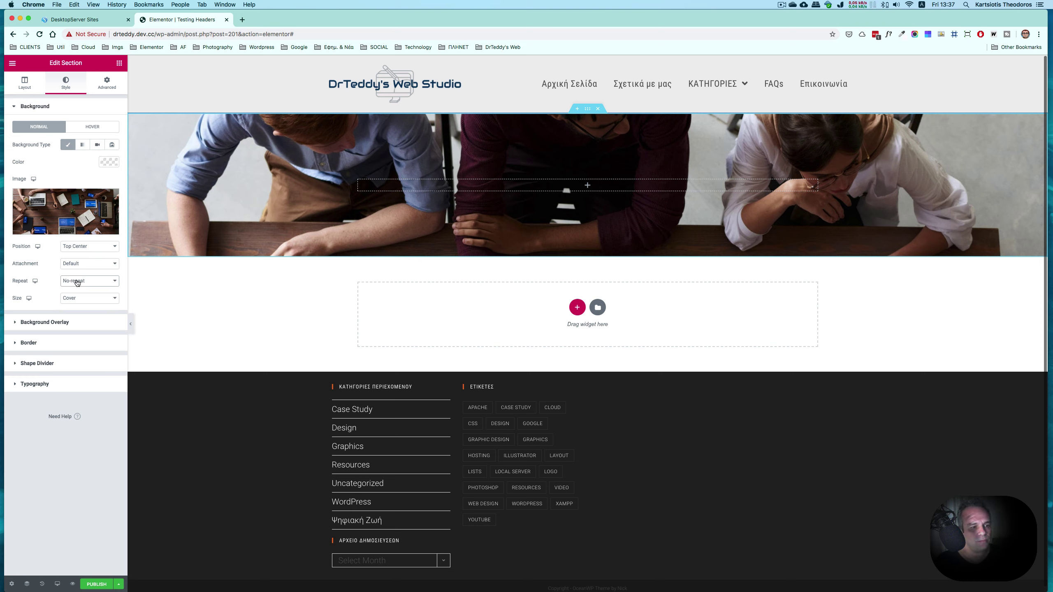
{"action": "left_click", "coordinate": [85, 265]}
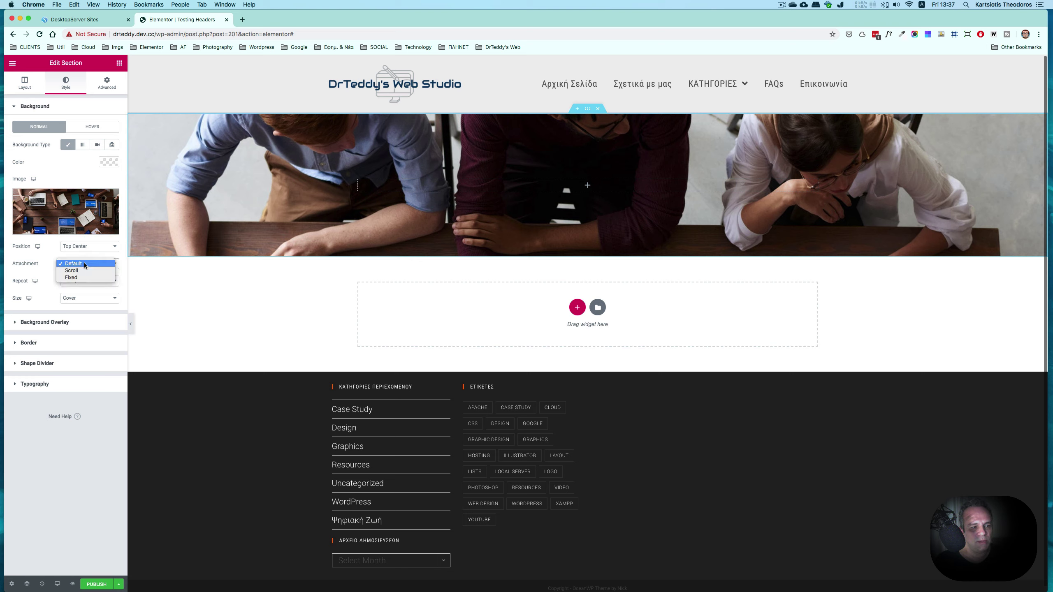
{"action": "left_click", "coordinate": [85, 264]}
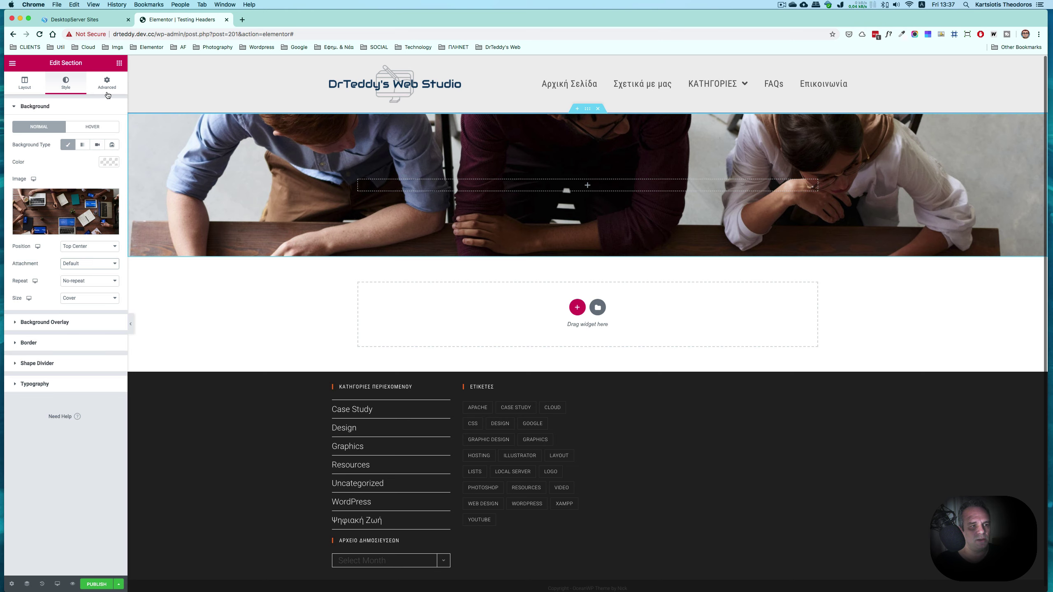
Step: Add a Heading widget to the header section and set its title to "Επικοινωνία...."
{"action": "left_click", "coordinate": [119, 62]}
{"action": "left_click_drag", "start_coordinate": [93, 149], "coordinate": [586, 189]}
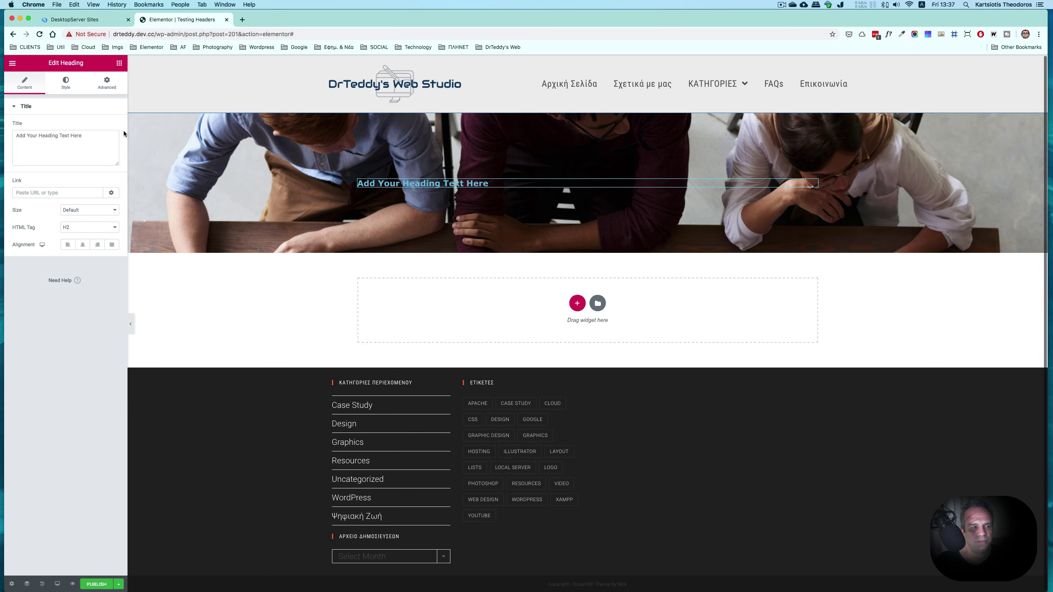
{"action": "left_click_drag", "start_coordinate": [84, 137], "coordinate": [3, 134]}
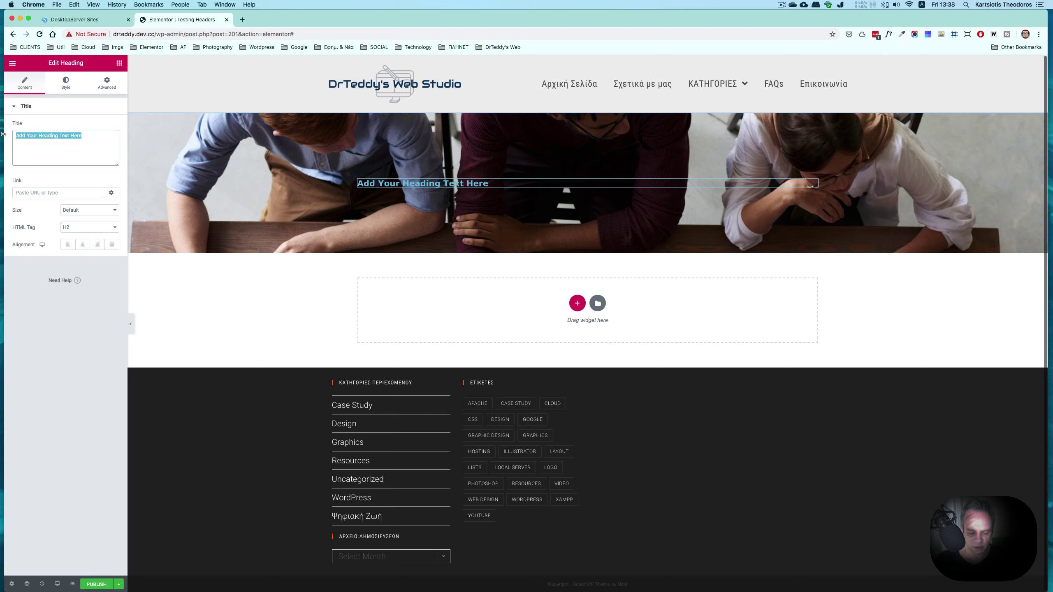
{"action": "type", "text": "Epik"}
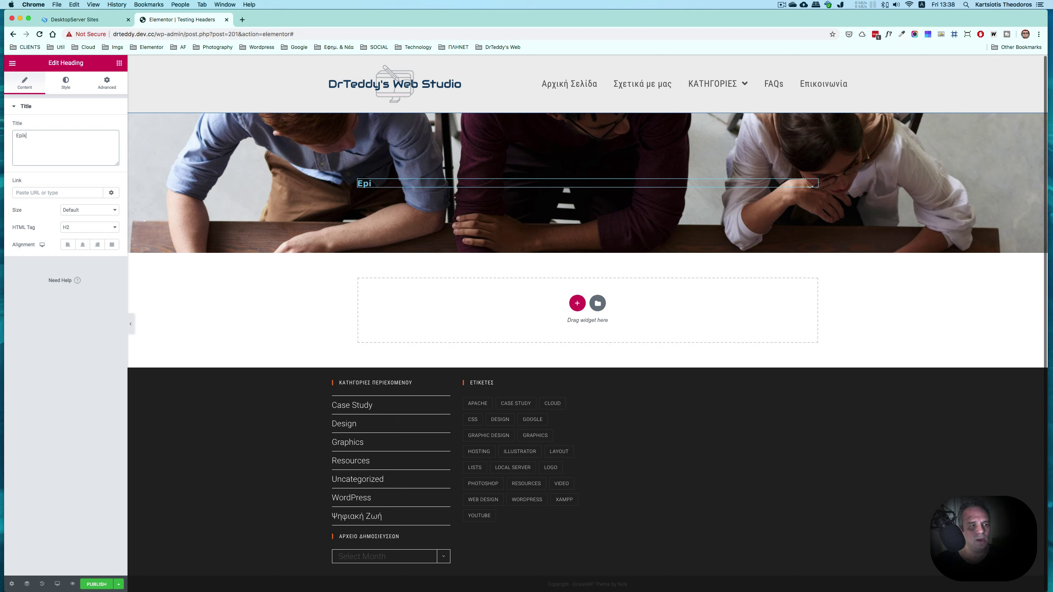
{"action": "key", "text": "BackSpace"}
{"action": "key", "text": "BackSpace"}
{"action": "key", "text": "ctrl+space"}
{"action": "type", "text": "Επικοινωνία...."}
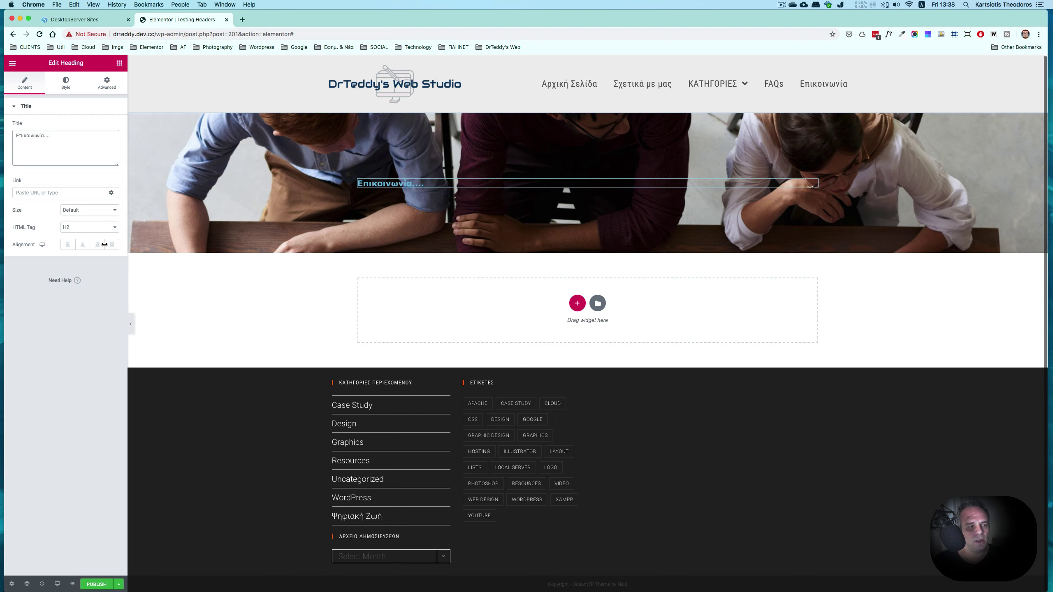
Step: Set the heading's HTML tag to H1
{"action": "left_click", "coordinate": [92, 228]}
{"action": "left_click", "coordinate": [93, 221]}
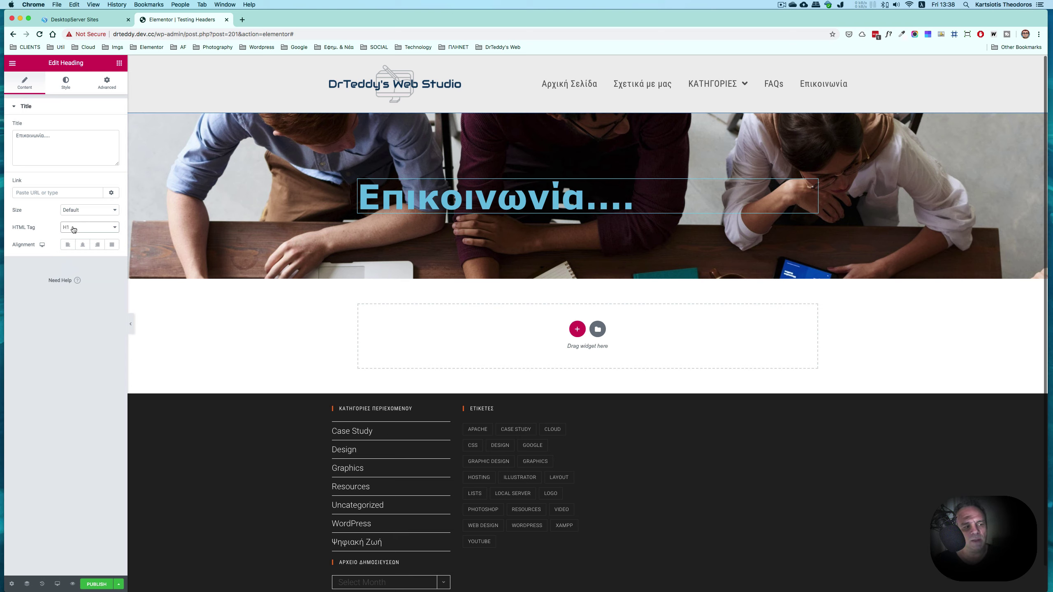
{"action": "left_click", "coordinate": [73, 228]}
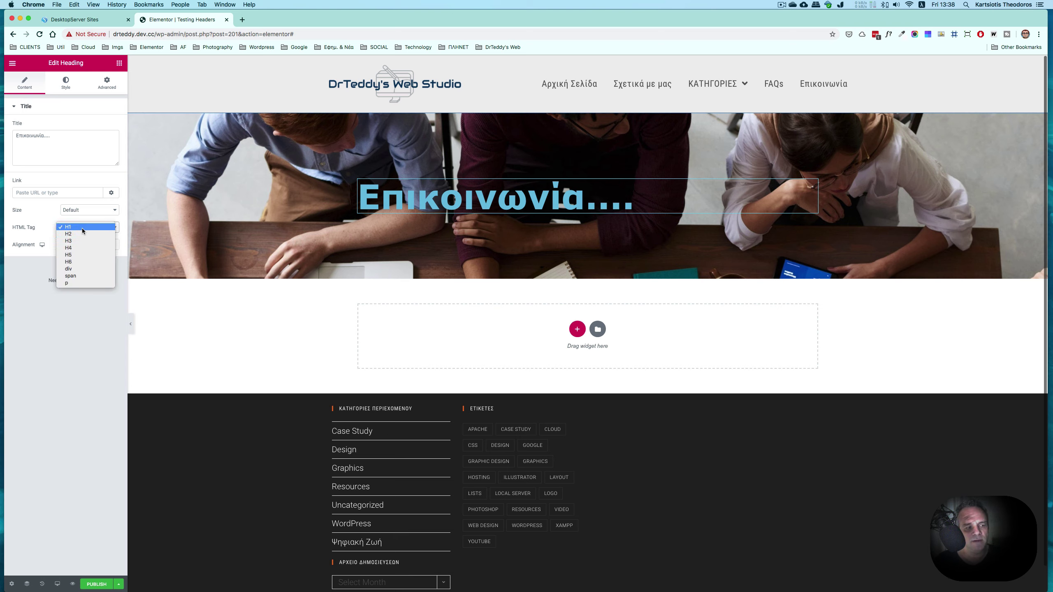
{"action": "left_click", "coordinate": [44, 215]}
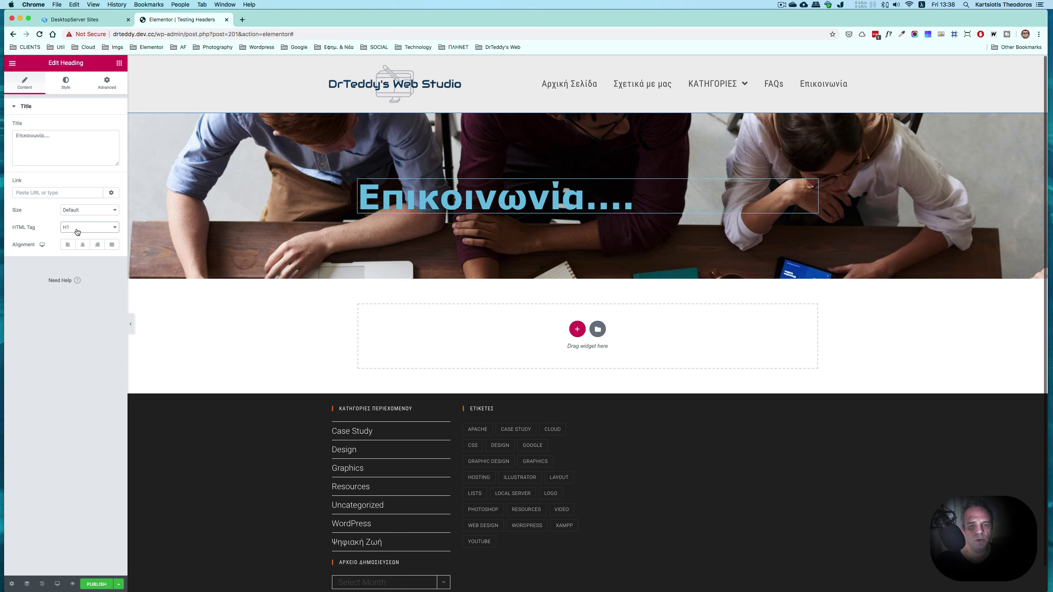
Step: Try center and right alignment for the heading, and settle on left alignment
{"action": "left_click", "coordinate": [83, 244]}
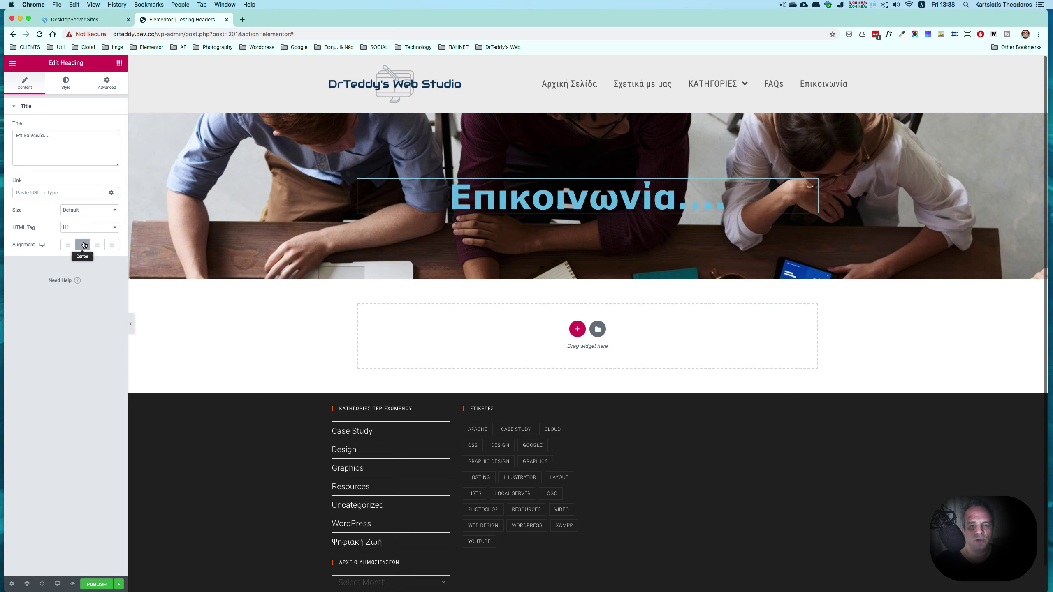
{"action": "left_click", "coordinate": [98, 245]}
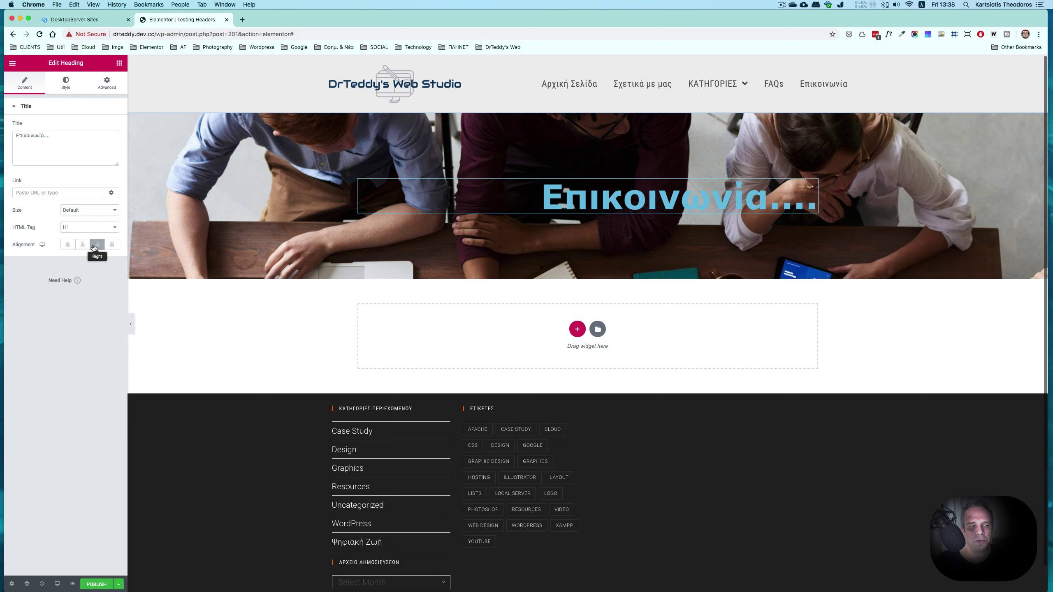
{"action": "left_click", "coordinate": [74, 245]}
{"action": "left_click", "coordinate": [74, 247]}
{"action": "left_click", "coordinate": [72, 248]}
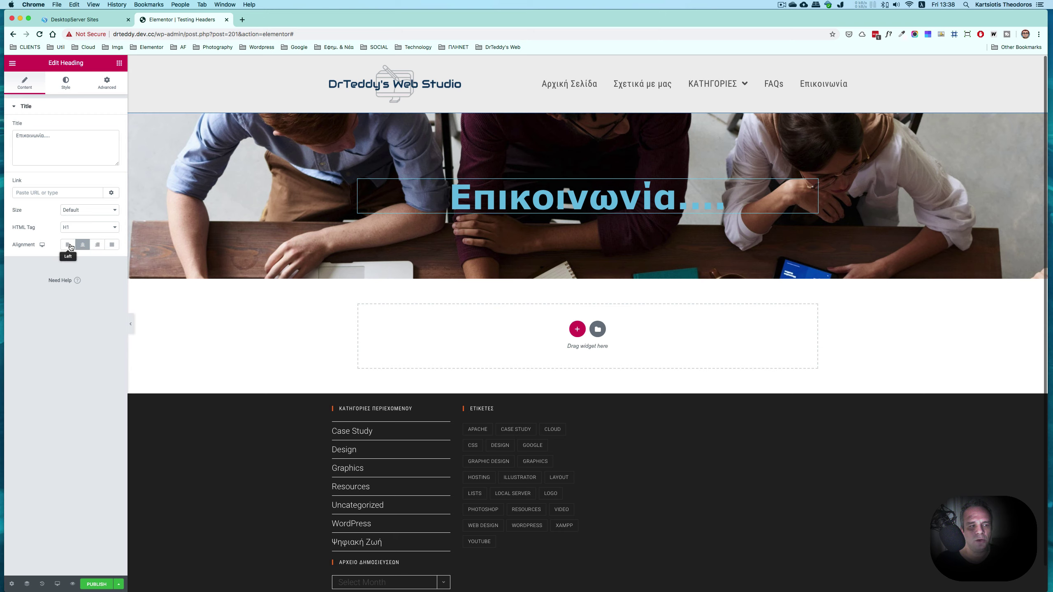
Step: Add a Divider widget below the heading and set its width to 25%
{"action": "left_click", "coordinate": [121, 63]}
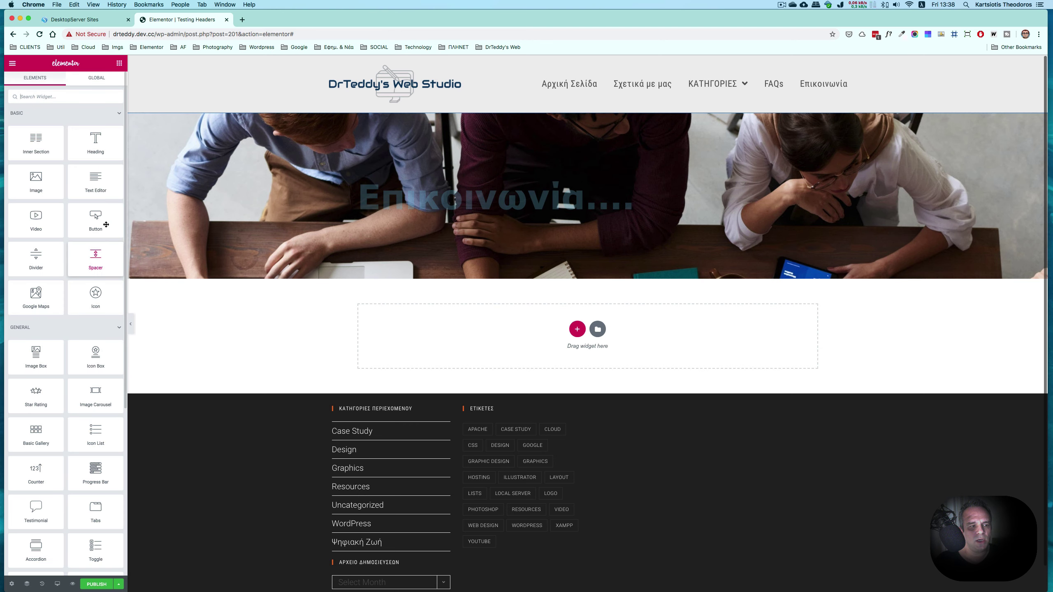
{"action": "left_click_drag", "start_coordinate": [58, 257], "coordinate": [407, 216]}
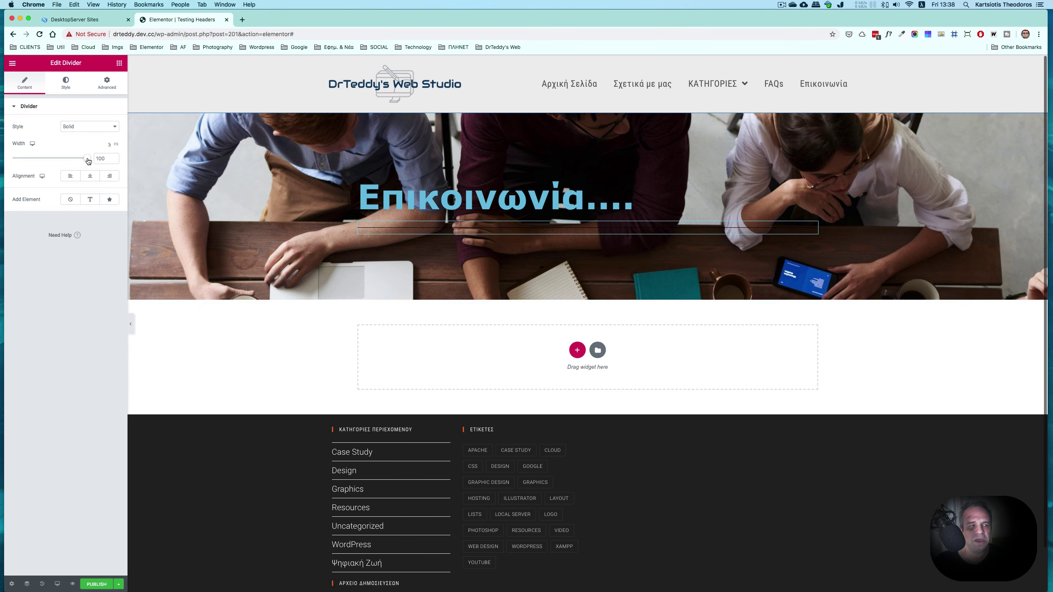
{"action": "left_click_drag", "start_coordinate": [88, 161], "coordinate": [32, 162]}
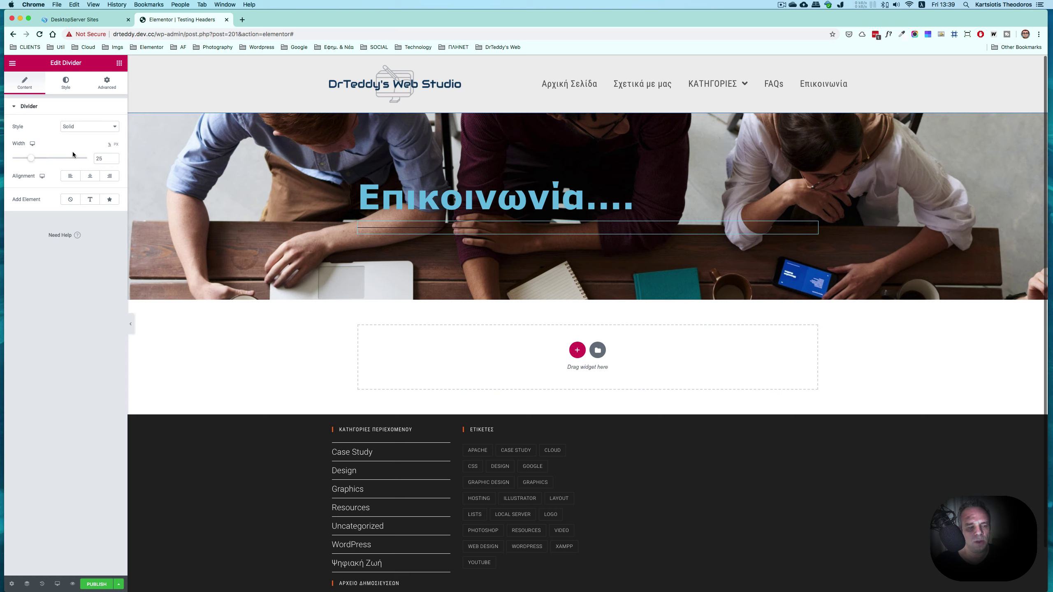
Step: Set the divider's color to the light blue preset #6EC1E4
{"action": "left_click", "coordinate": [67, 88]}
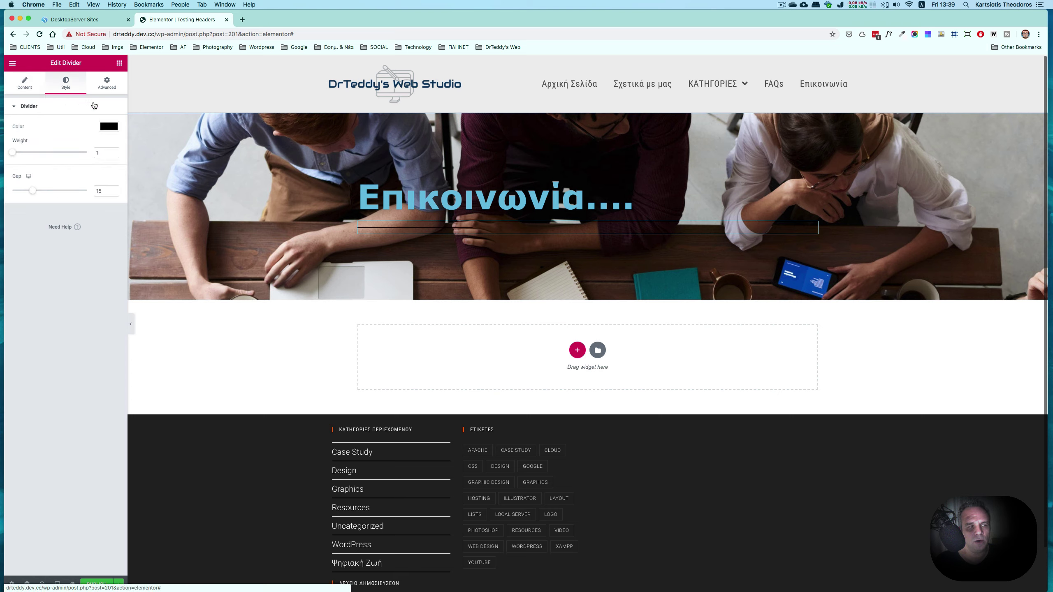
{"action": "left_click", "coordinate": [110, 128]}
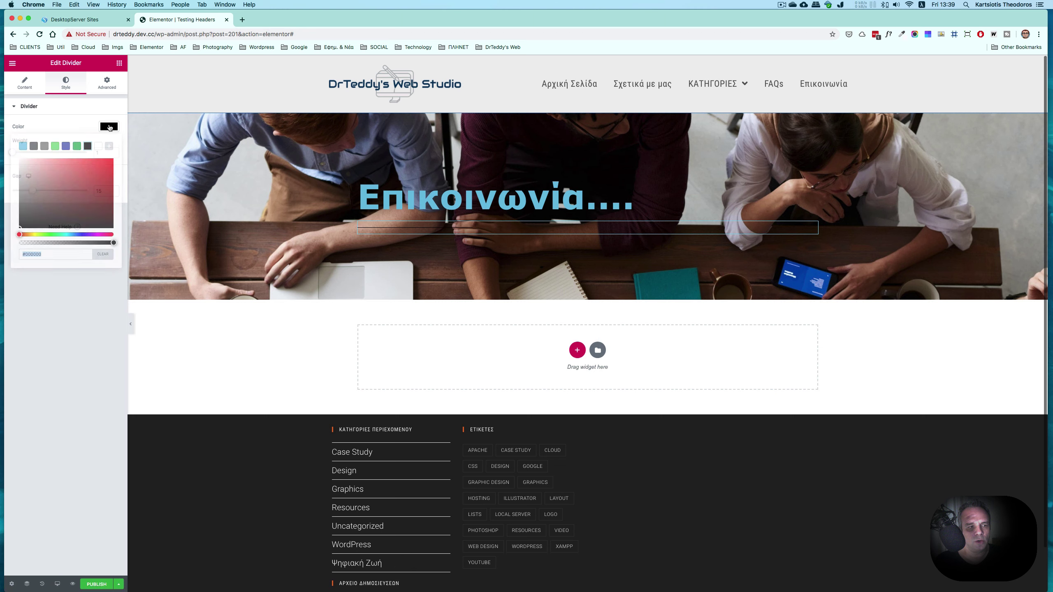
{"action": "left_click", "coordinate": [22, 146]}
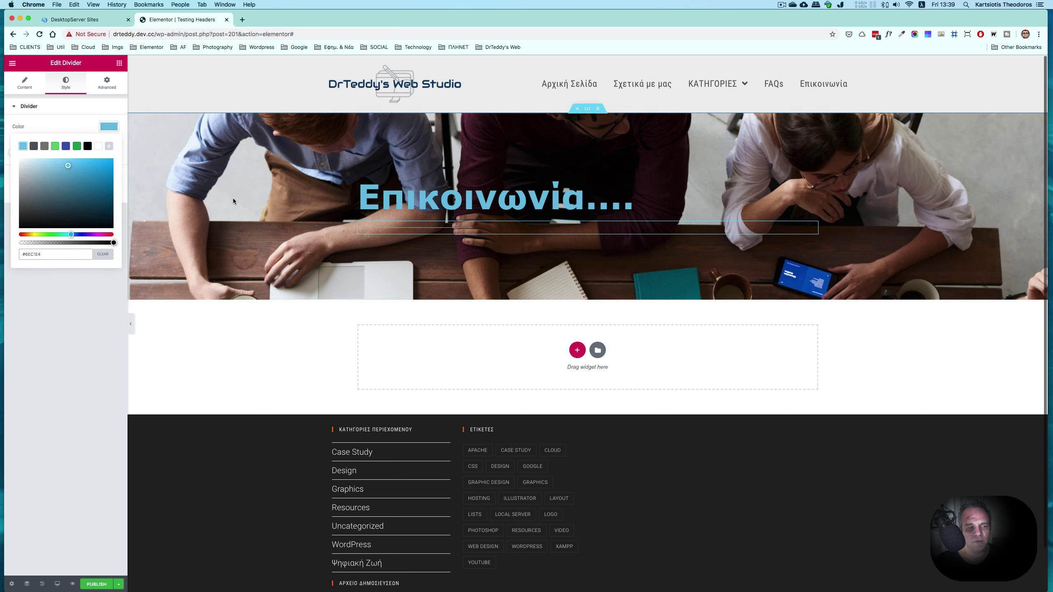
{"action": "left_click", "coordinate": [15, 109]}
{"action": "left_click", "coordinate": [15, 109]}
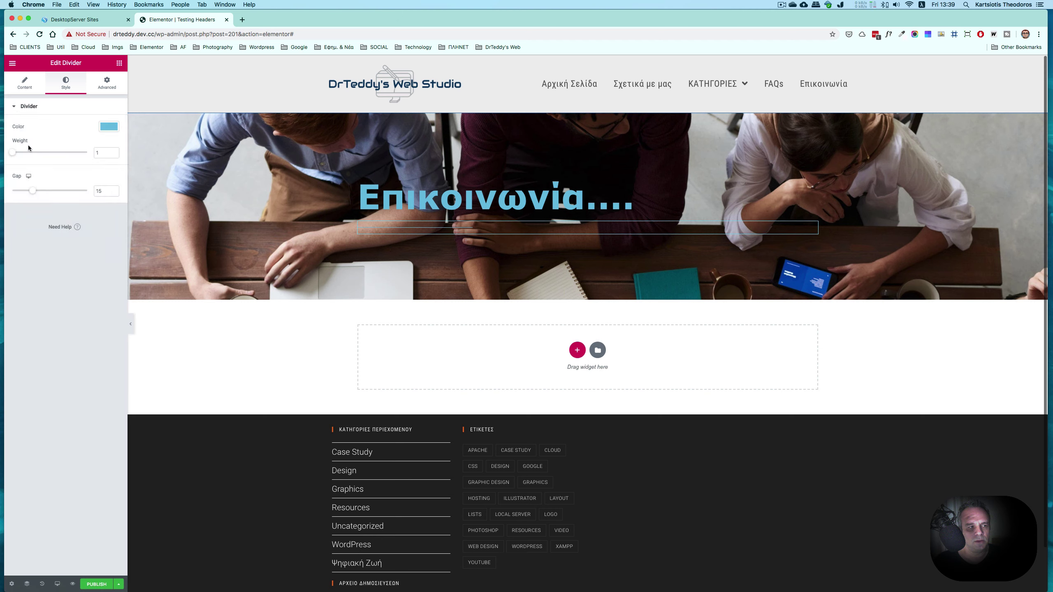
Step: Set the divider's weight to 4.6 and its gap to 16
{"action": "left_click_drag", "start_coordinate": [15, 154], "coordinate": [44, 156]}
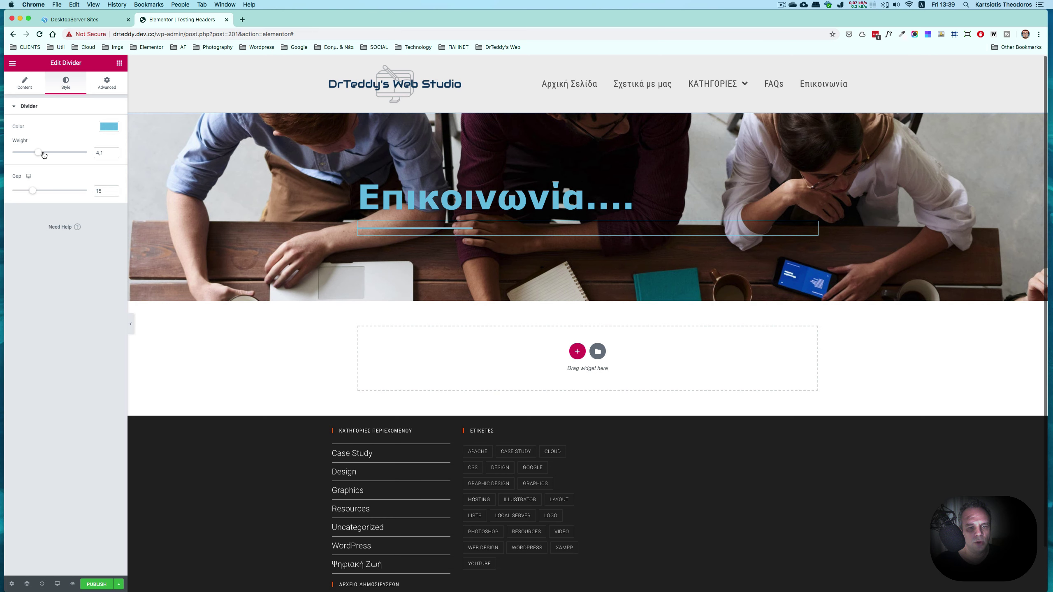
{"action": "left_click_drag", "start_coordinate": [44, 155], "coordinate": [48, 155]}
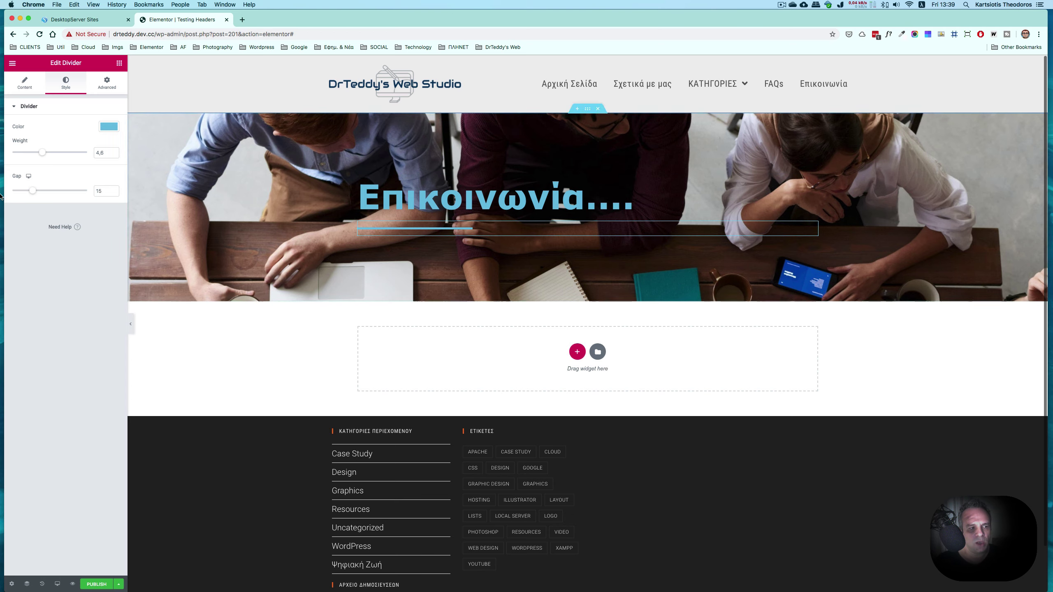
{"action": "mouse_move", "coordinate": [33, 195]}
{"action": "left_mouse_down"}
{"action": "mouse_move", "coordinate": [51, 193]}
{"action": "mouse_move", "coordinate": [36, 192]}
{"action": "left_mouse_up"}
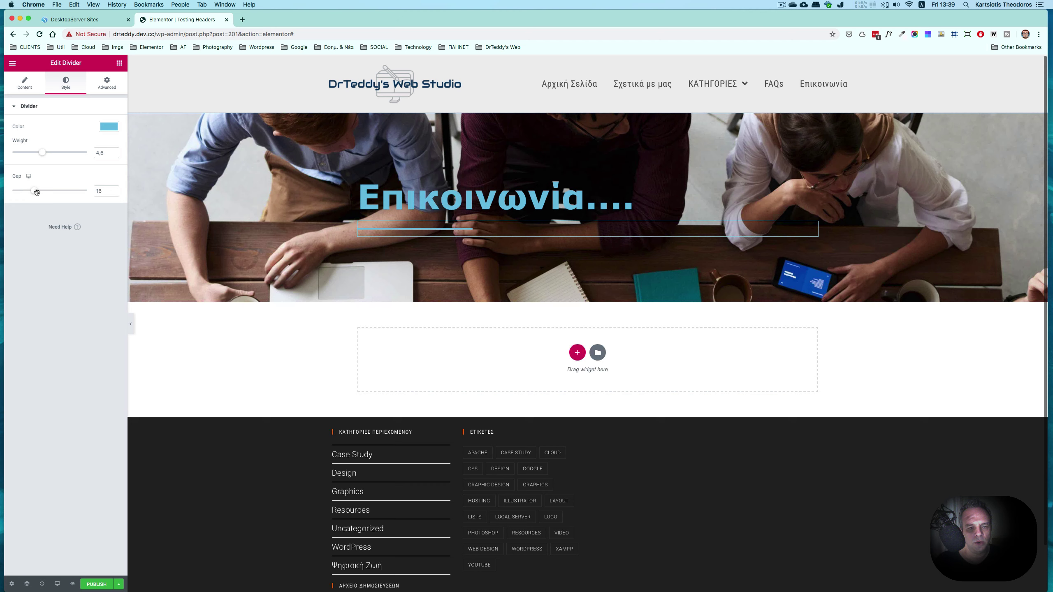
{"action": "left_click", "coordinate": [111, 86]}
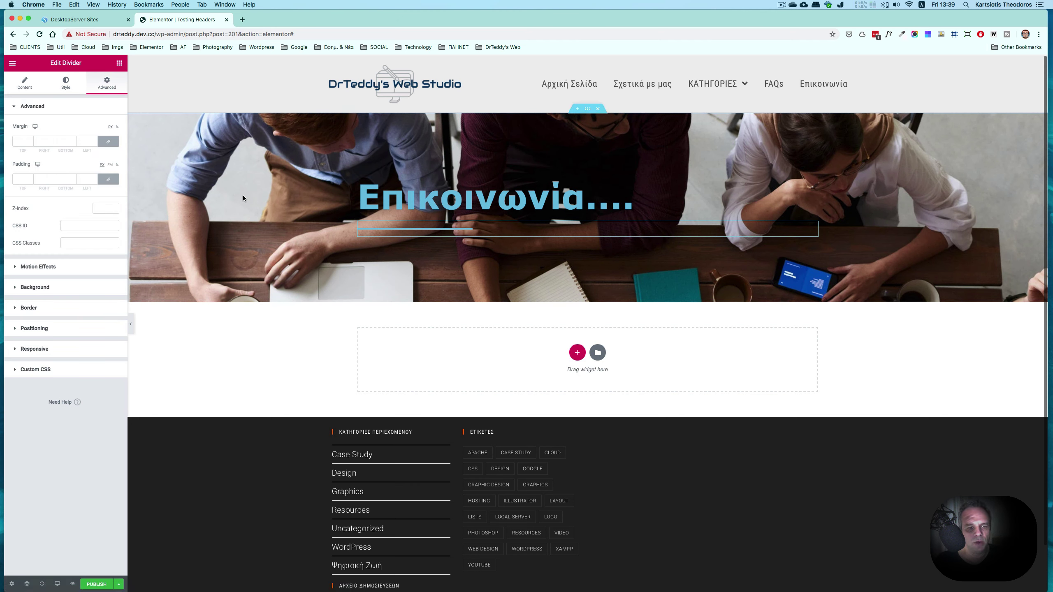
Step: Give the header section a classic background overlay in the dark gray preset color #54595F
{"action": "left_click", "coordinate": [71, 90]}
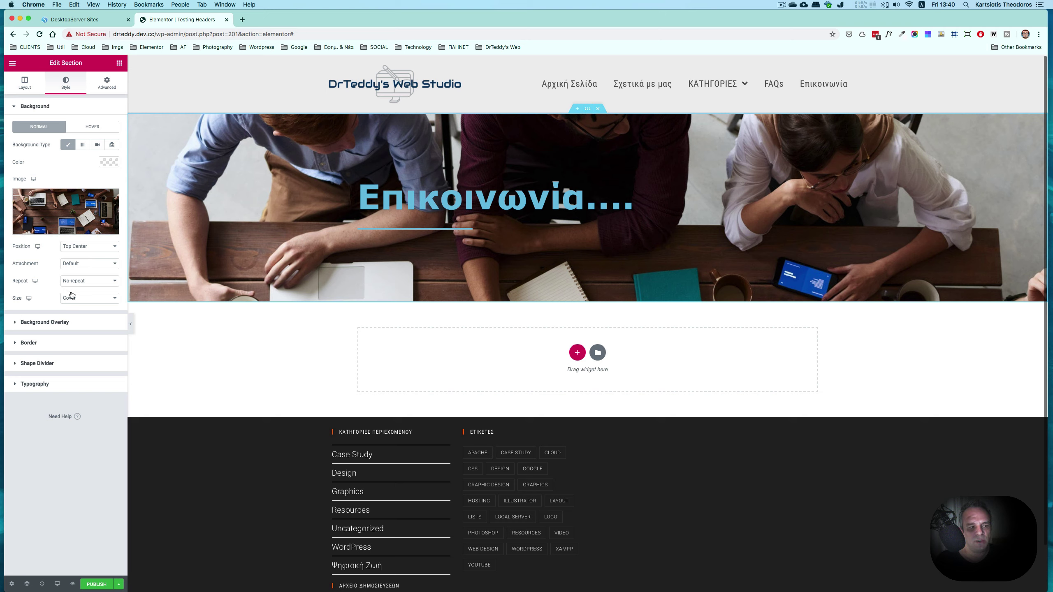
{"action": "left_click", "coordinate": [14, 107]}
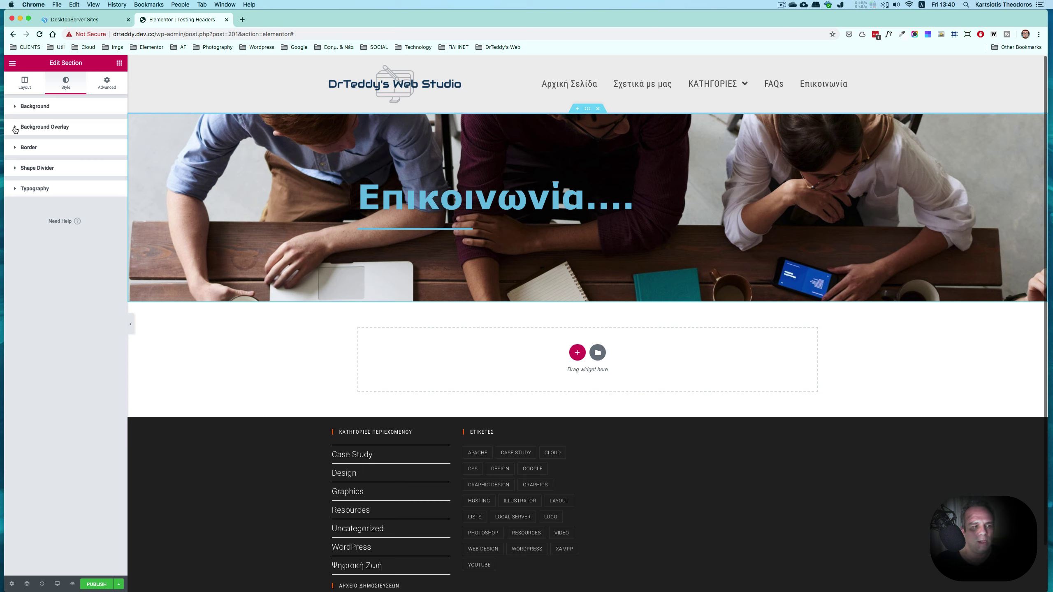
{"action": "left_click", "coordinate": [15, 129]}
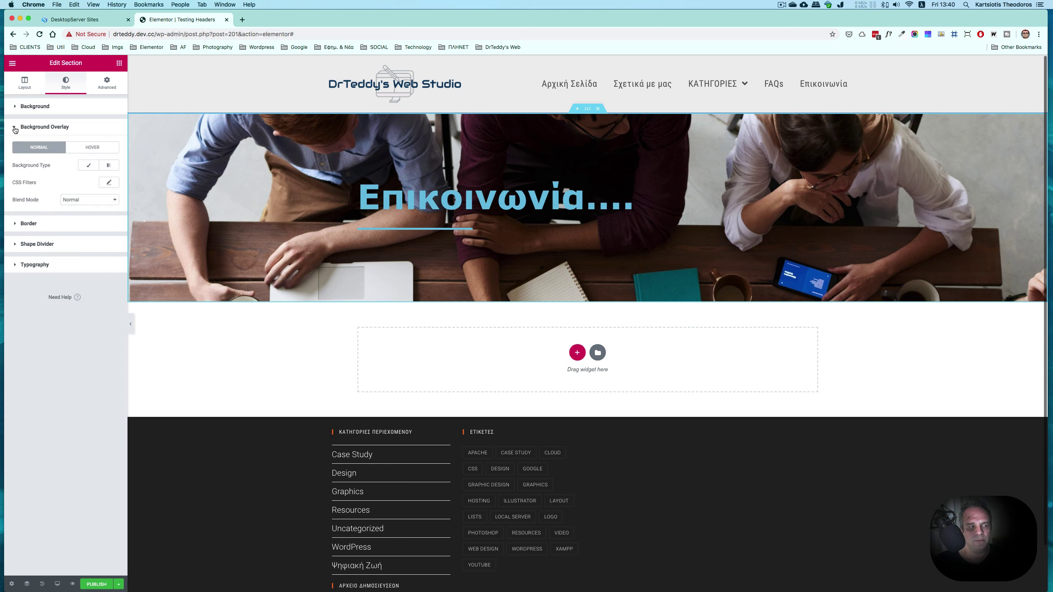
{"action": "left_click", "coordinate": [91, 166]}
{"action": "left_click", "coordinate": [110, 185]}
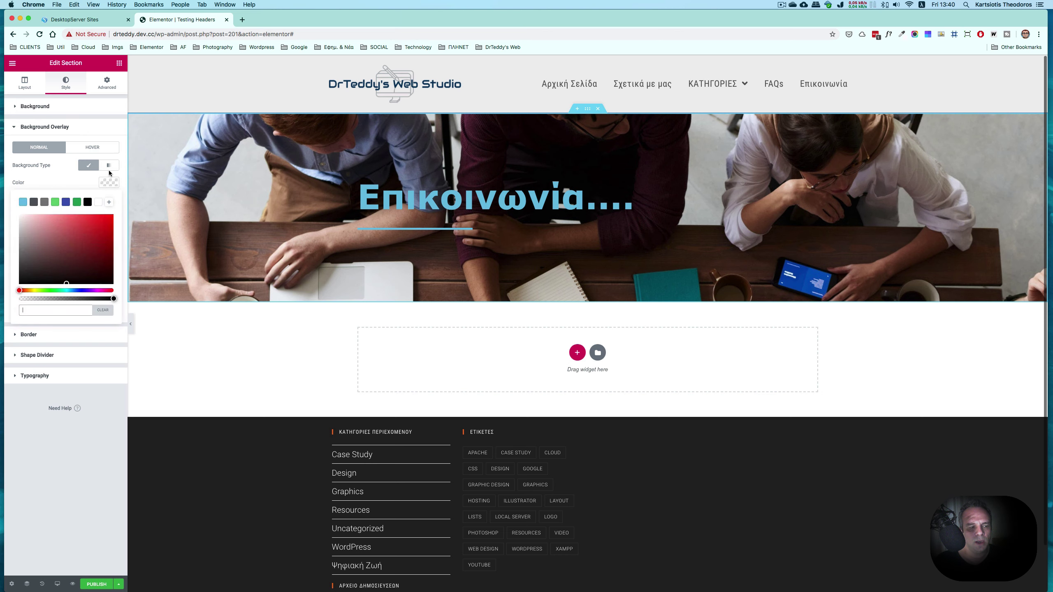
{"action": "left_click", "coordinate": [35, 203]}
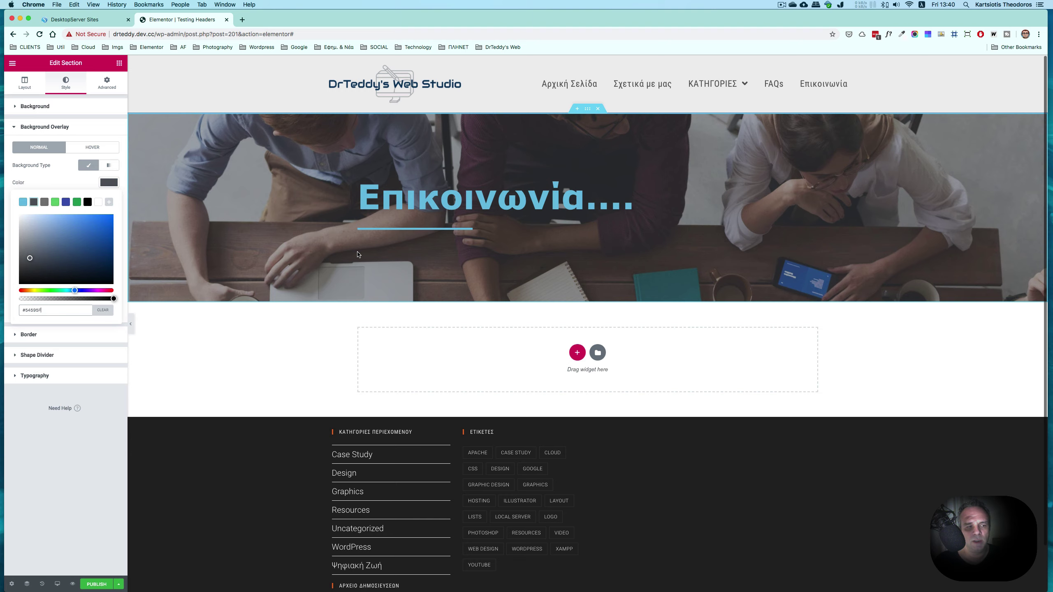
Step: Try light green, blue and green preset colors and a gradient type on the section's background overlay
{"action": "left_click", "coordinate": [56, 203]}
{"action": "left_click", "coordinate": [65, 203]}
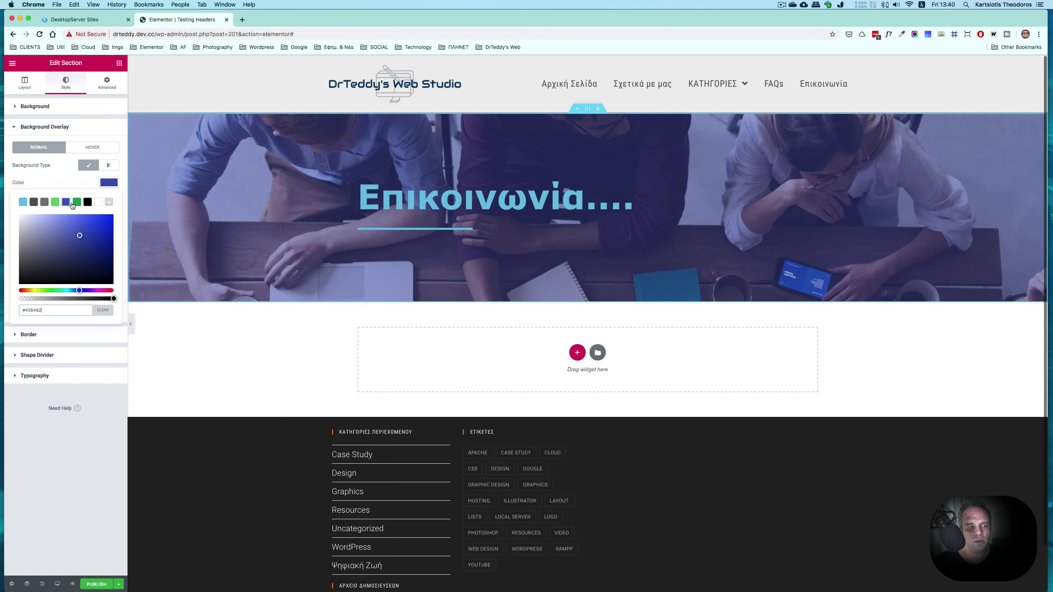
{"action": "left_click", "coordinate": [76, 203]}
{"action": "left_click", "coordinate": [109, 165]}
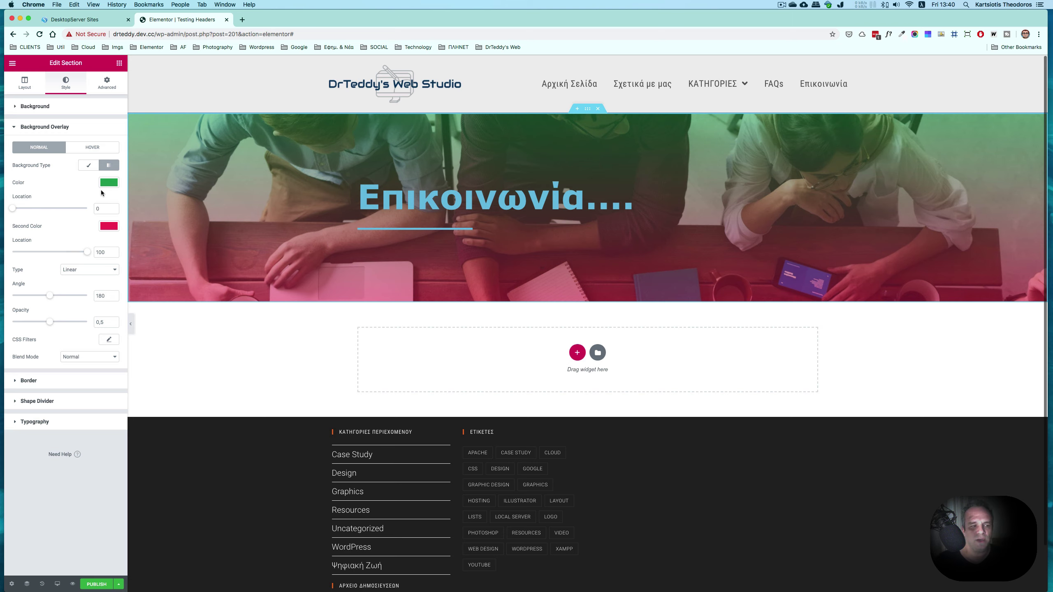
{"action": "left_click", "coordinate": [88, 165]}
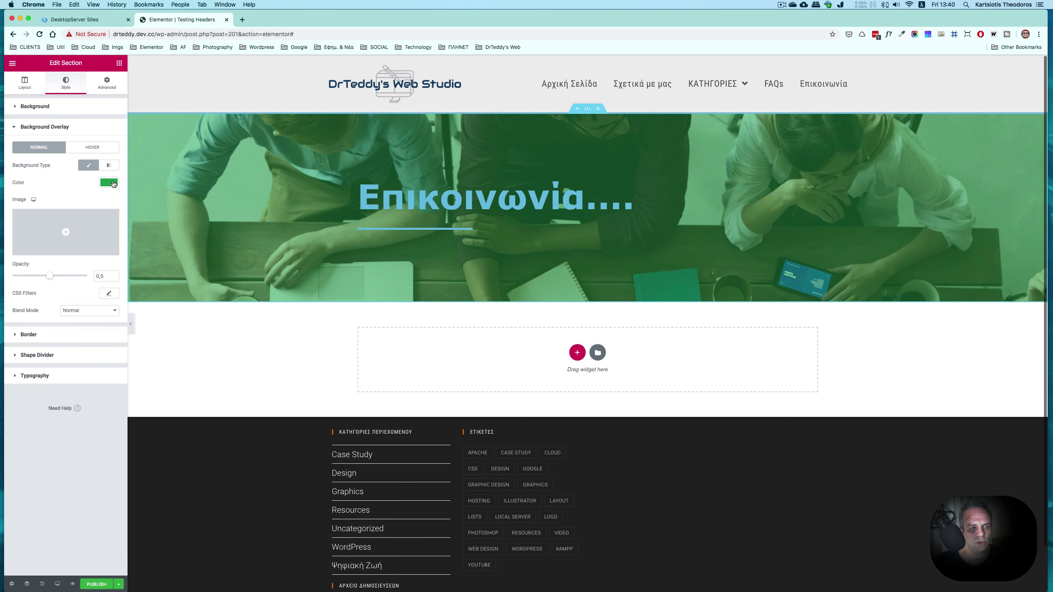
Step: Try the black preset as the section's overlay color with varying transparency
{"action": "left_click", "coordinate": [112, 184]}
{"action": "left_click", "coordinate": [88, 203]}
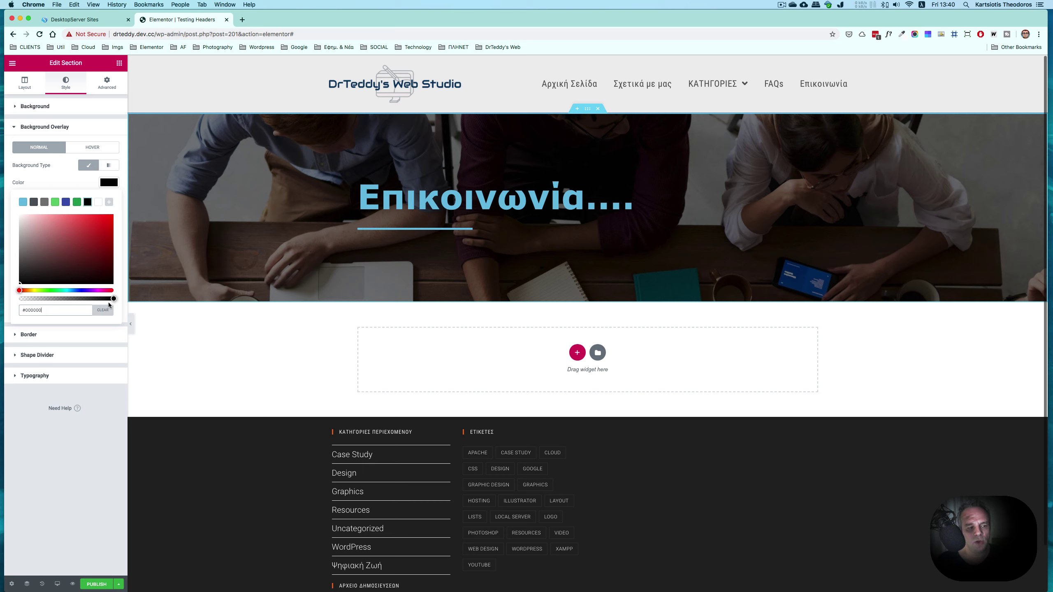
{"action": "left_click_drag", "start_coordinate": [113, 299], "coordinate": [2, 301]}
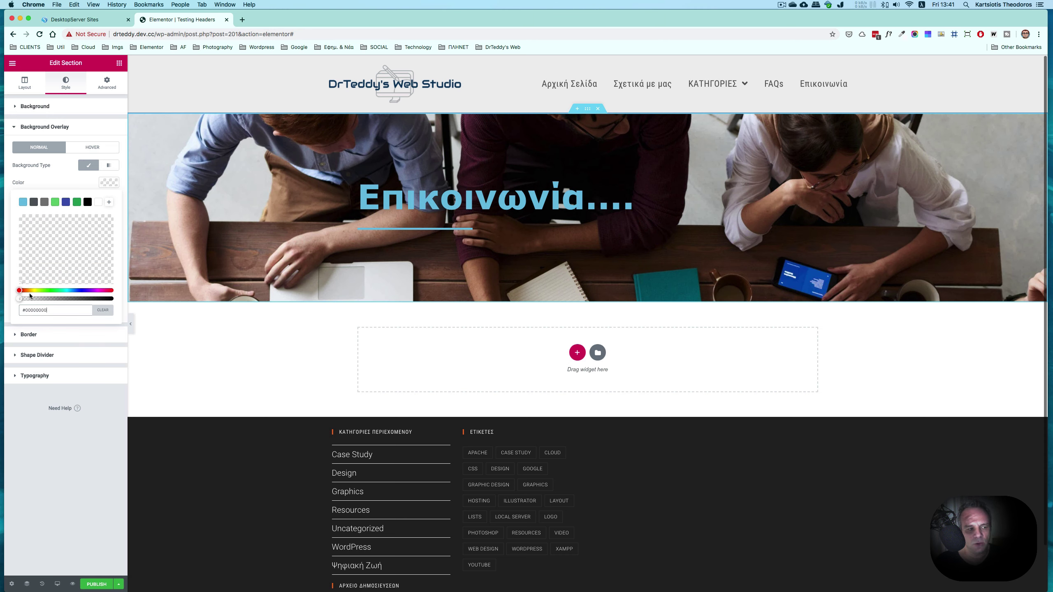
{"action": "left_click_drag", "start_coordinate": [20, 299], "coordinate": [85, 298]}
Step: Try a semi-transparent green overlay color and restore the dark gray preset #54595F
{"action": "left_click", "coordinate": [77, 203]}
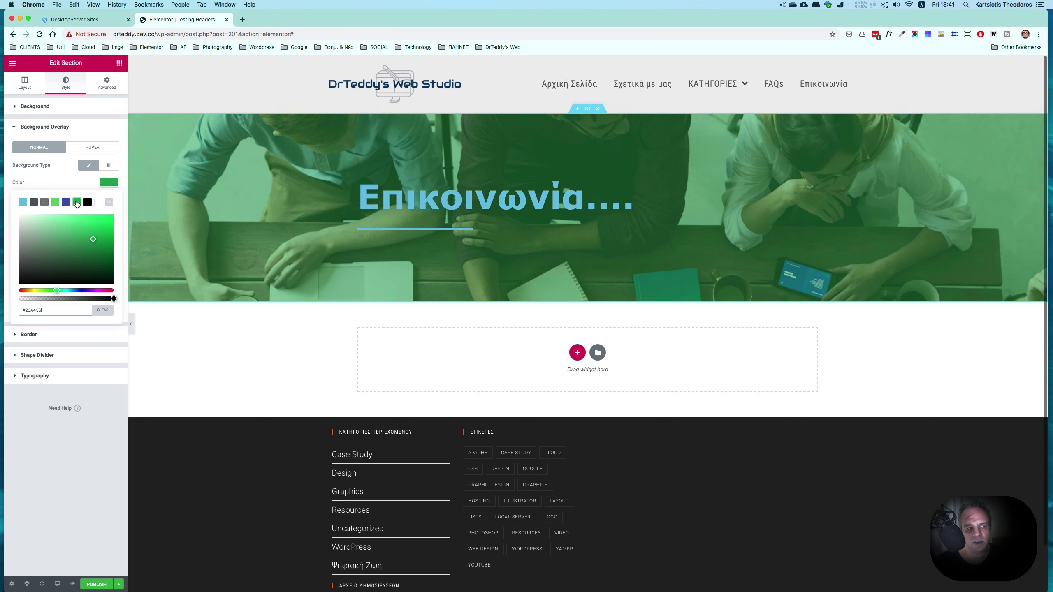
{"action": "left_click_drag", "start_coordinate": [110, 299], "coordinate": [79, 300]}
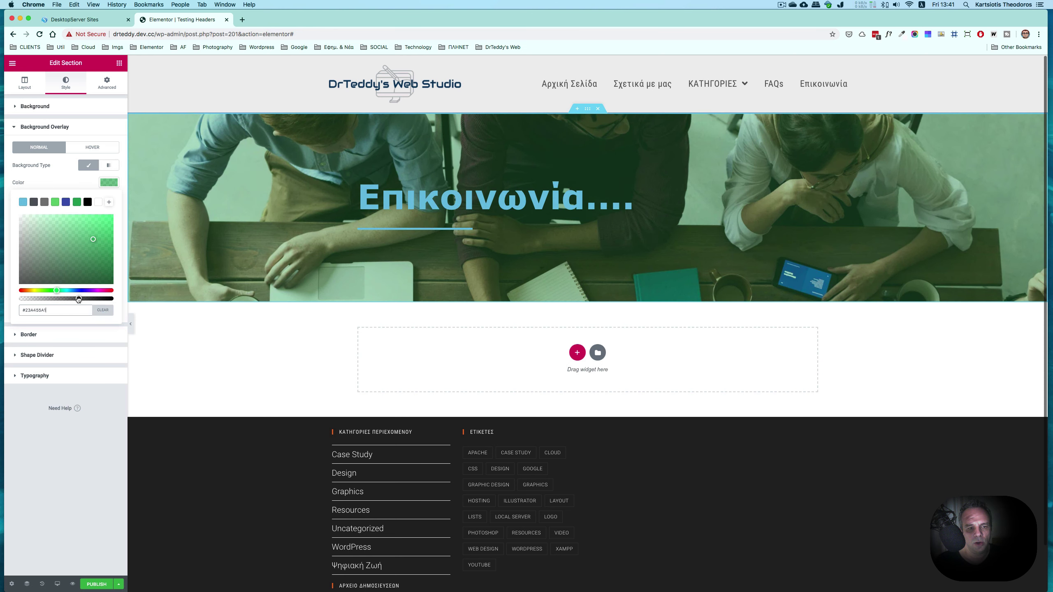
{"action": "left_click", "coordinate": [35, 202]}
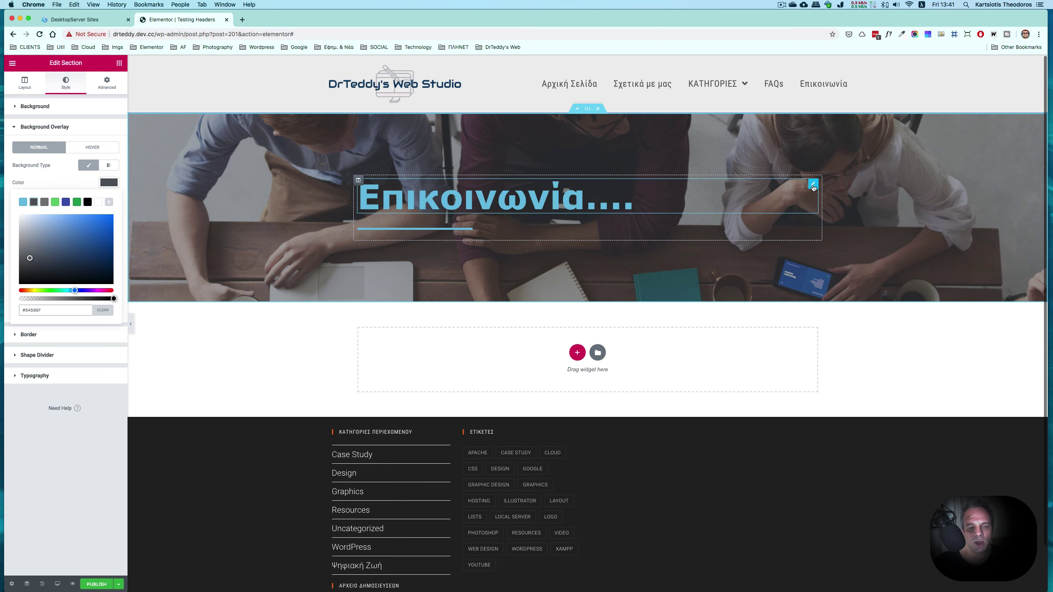
Step: Set the text color of the heading to the white preset #FFFFFF
{"action": "left_click", "coordinate": [813, 185]}
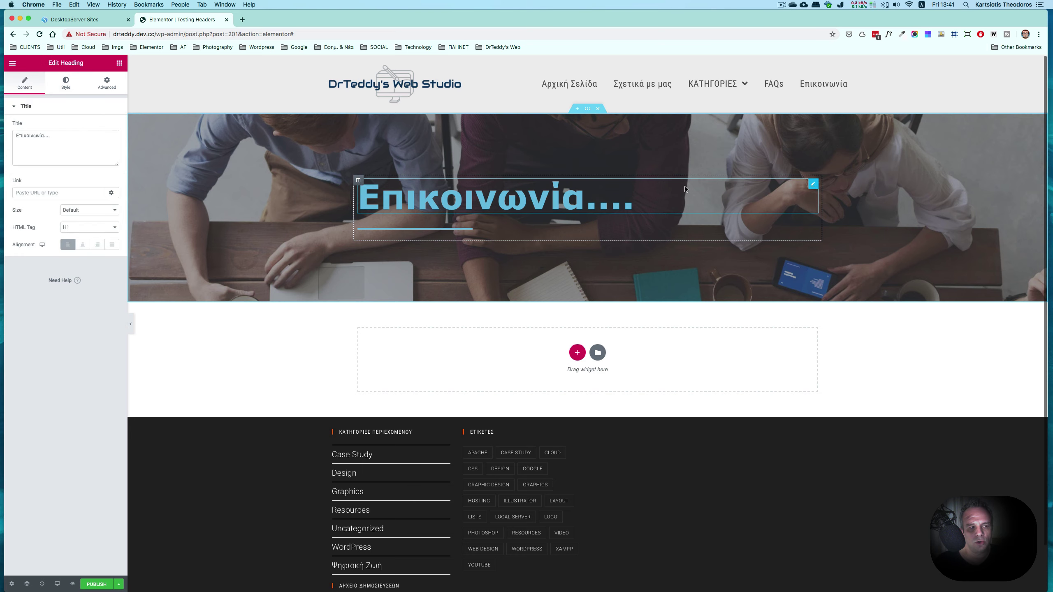
{"action": "left_click", "coordinate": [65, 85]}
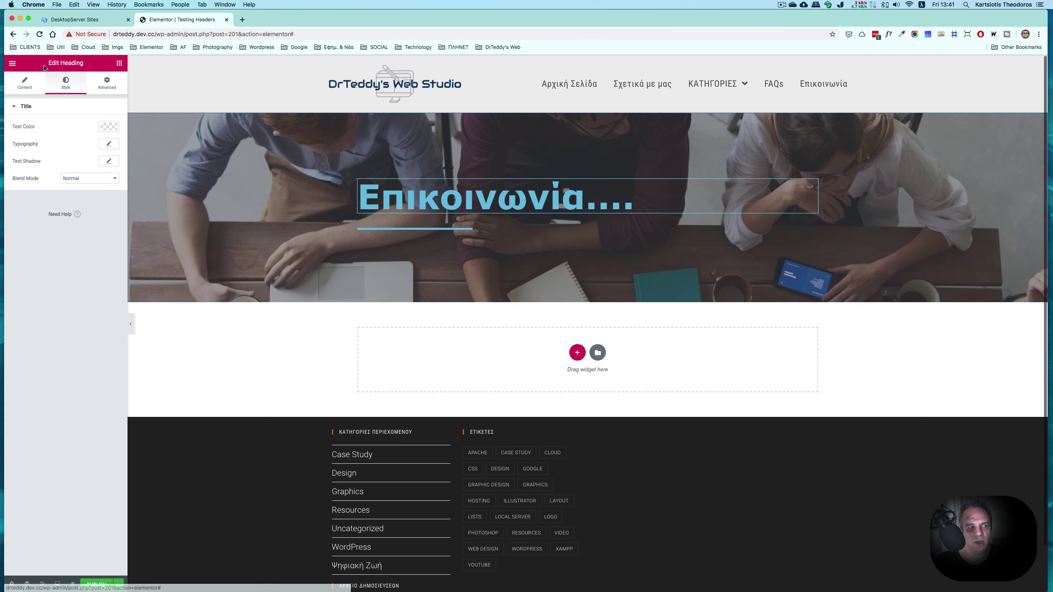
{"action": "left_click", "coordinate": [109, 132]}
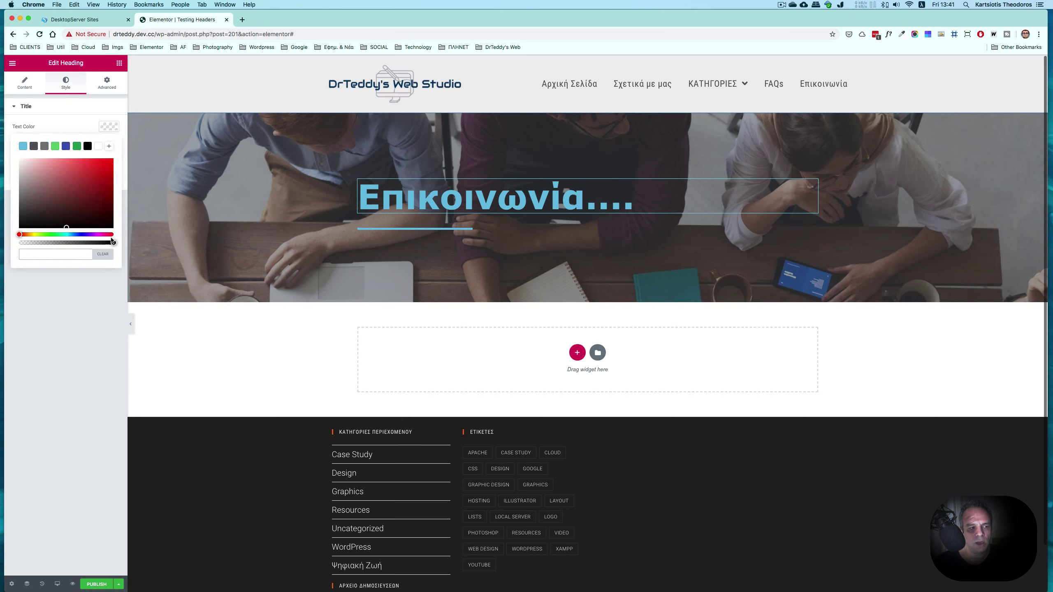
{"action": "left_click", "coordinate": [98, 146]}
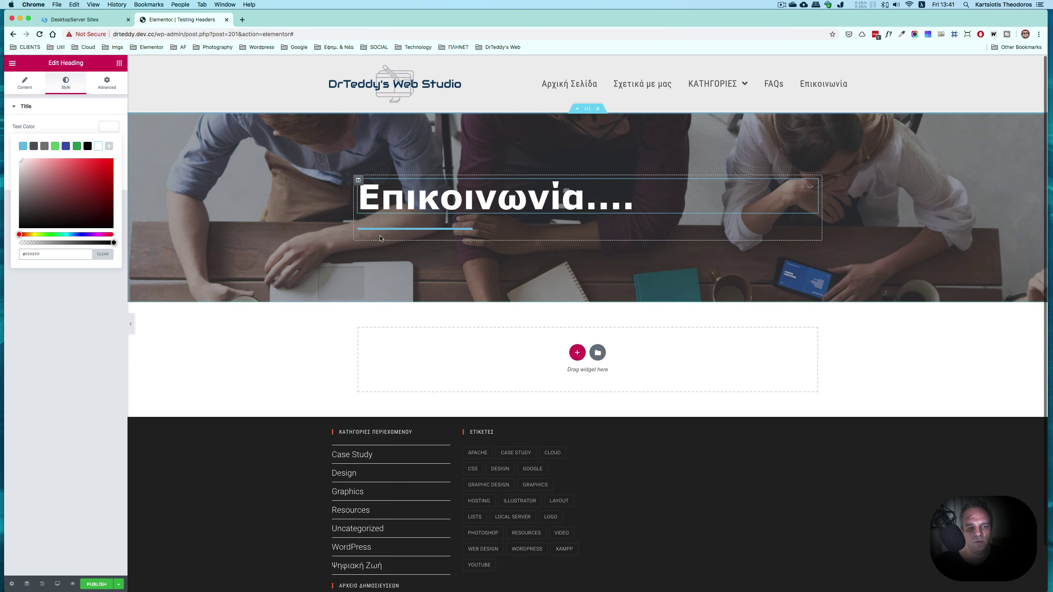
Step: Set the color of the divider below the heading to the white preset #FFFFFF
{"action": "left_click", "coordinate": [396, 233]}
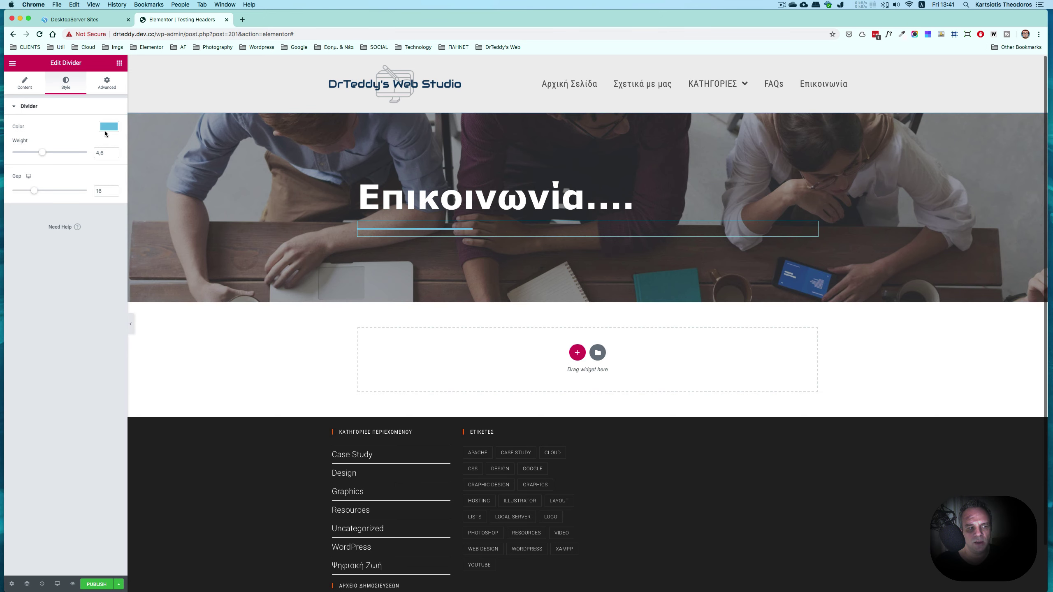
{"action": "left_click", "coordinate": [109, 127]}
{"action": "left_click", "coordinate": [99, 148]}
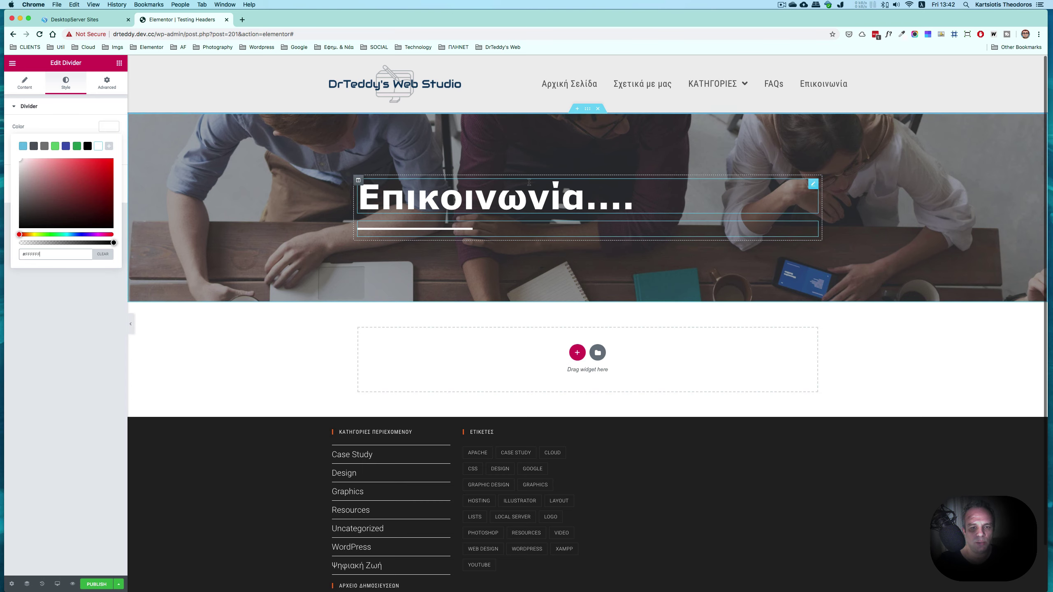
Step: Try the Fade In Down and Fade In Right entrance animations on the heading
{"action": "left_click", "coordinate": [814, 185]}
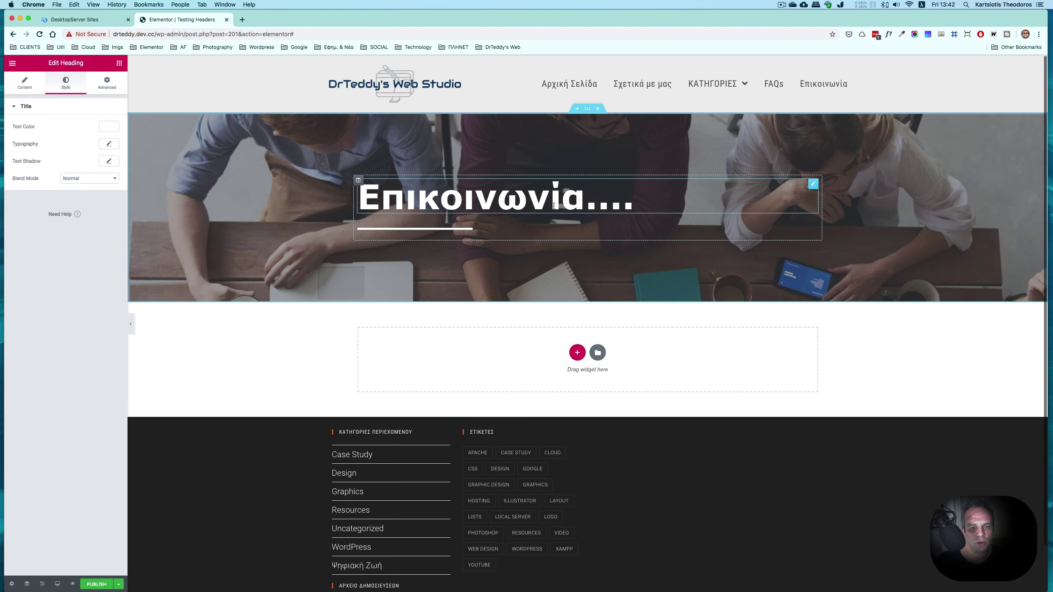
{"action": "left_click", "coordinate": [107, 84]}
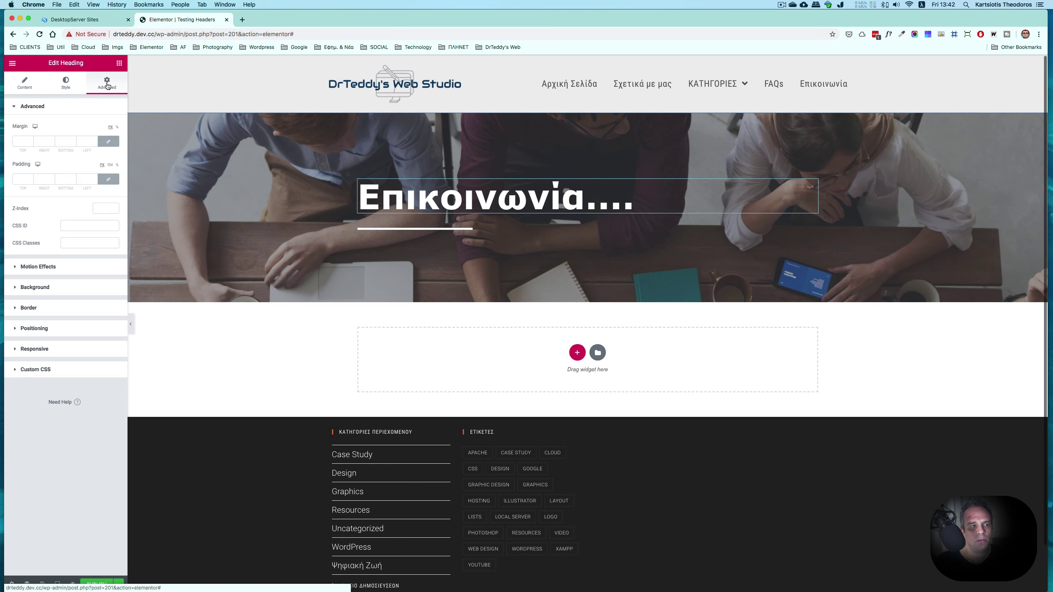
{"action": "left_click", "coordinate": [15, 269]}
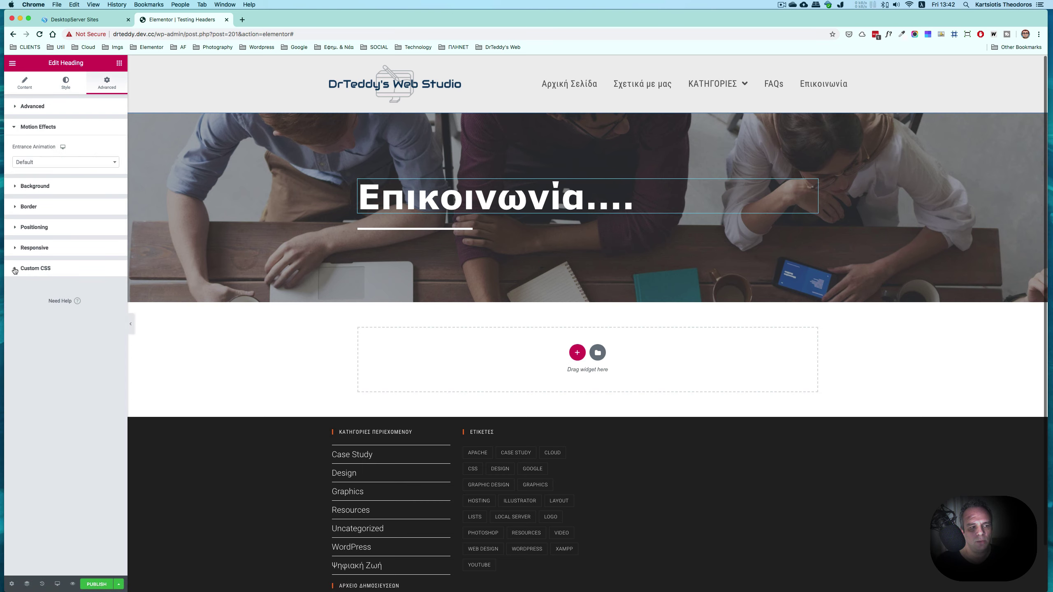
{"action": "left_click", "coordinate": [81, 164]}
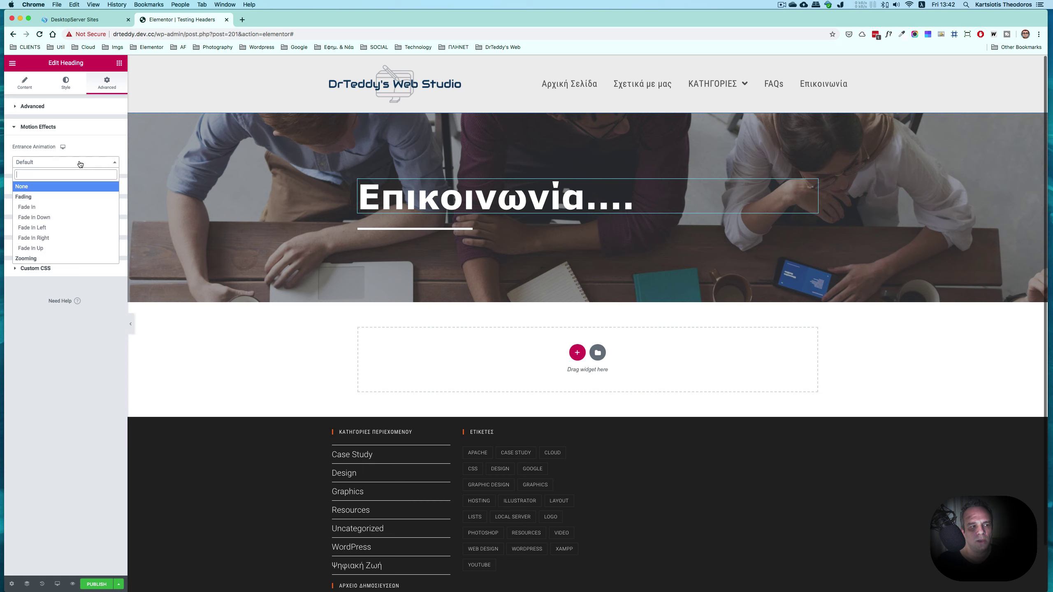
{"action": "left_click", "coordinate": [77, 218]}
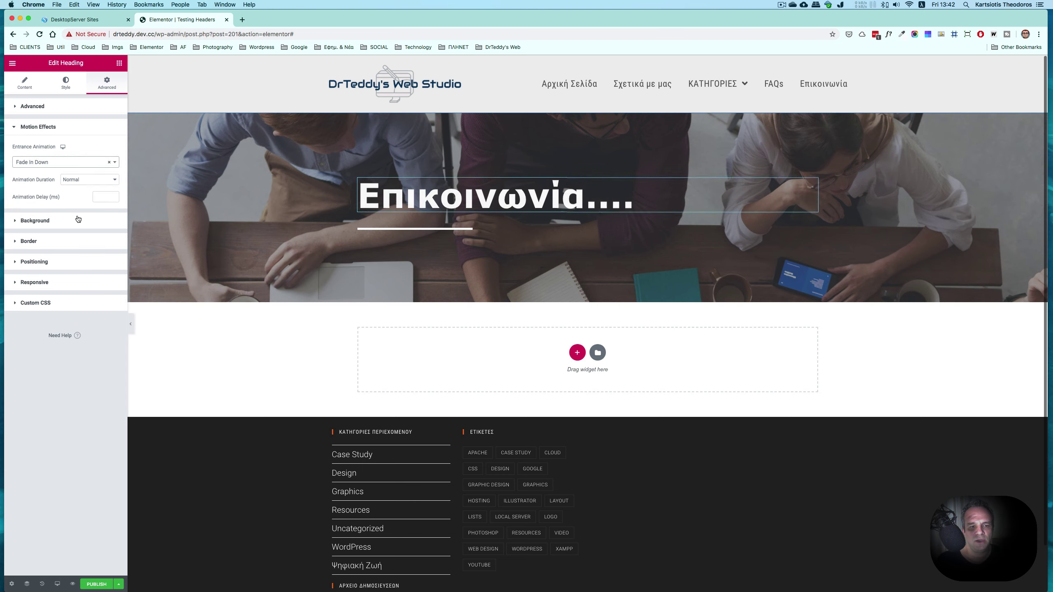
{"action": "left_click", "coordinate": [80, 164]}
{"action": "left_click", "coordinate": [66, 238]}
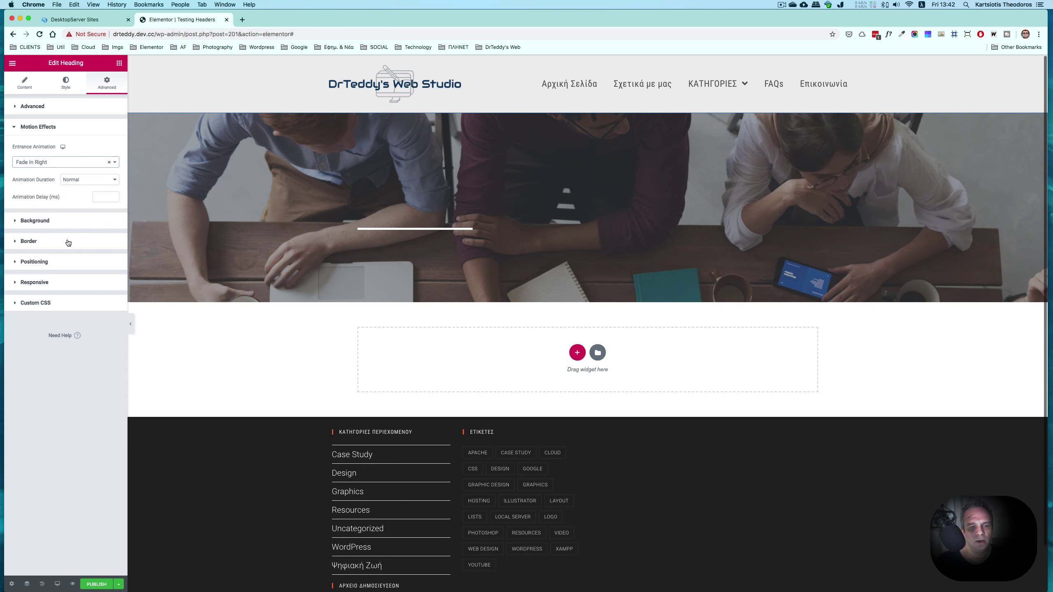
Step: Try the Zoom In Left, Slide In Down and Rotate In Up Right entrance animations on the heading
{"action": "left_click", "coordinate": [66, 163]}
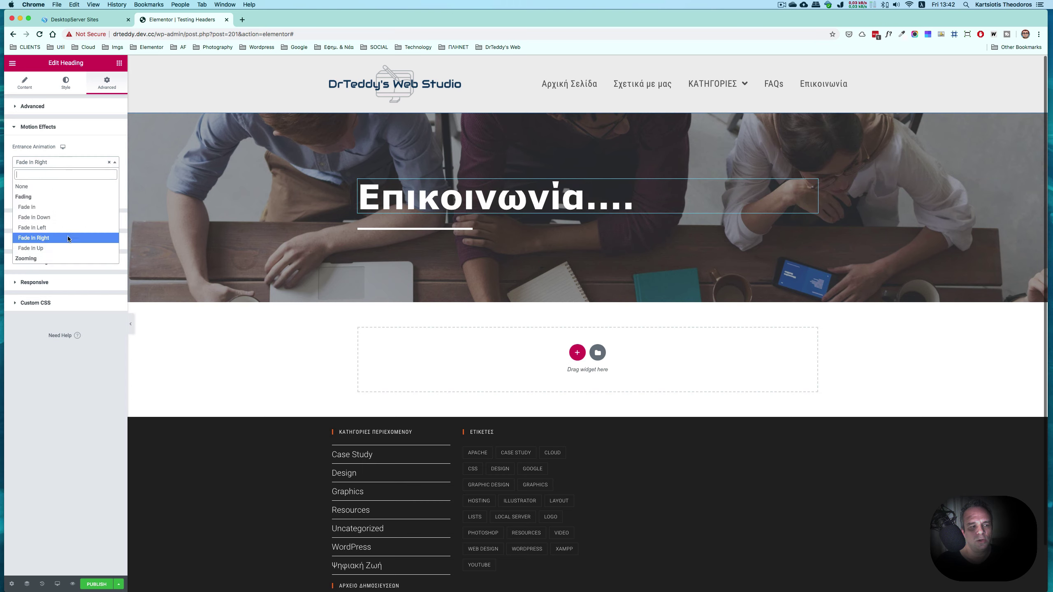
{"action": "scroll", "coordinate": [69, 236], "scroll_direction": "down", "scroll_amount": 3}
{"action": "left_click", "coordinate": [70, 230]}
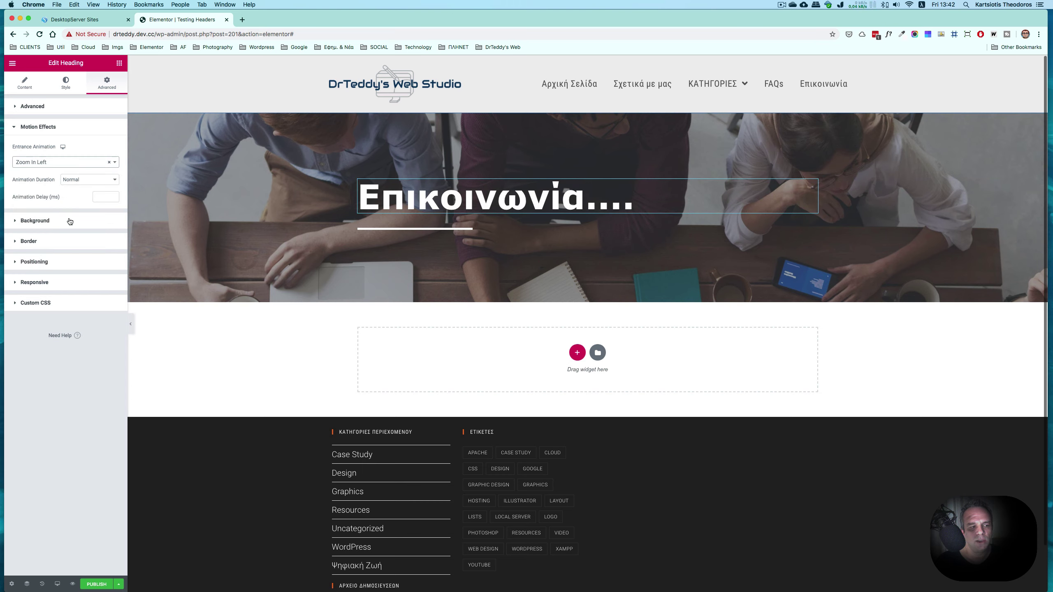
{"action": "left_click", "coordinate": [70, 162]}
{"action": "scroll", "coordinate": [70, 215], "scroll_direction": "down", "scroll_amount": 3}
{"action": "scroll", "coordinate": [68, 224], "scroll_direction": "down", "scroll_amount": 1}
{"action": "left_click", "coordinate": [63, 235]}
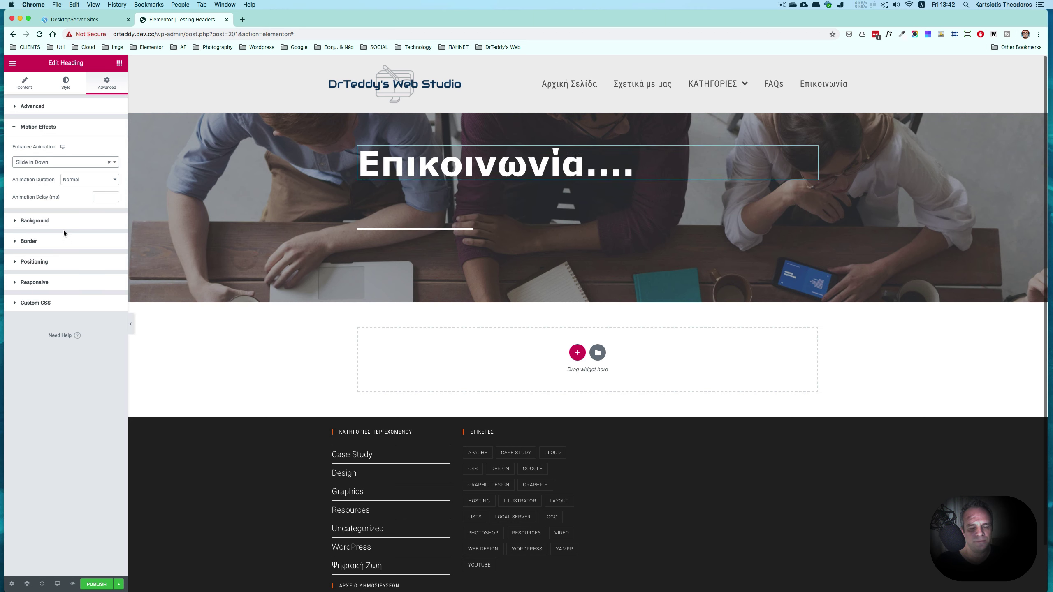
{"action": "left_click", "coordinate": [66, 162]}
{"action": "scroll", "coordinate": [68, 206], "scroll_direction": "down", "scroll_amount": 3}
{"action": "left_click", "coordinate": [67, 205]}
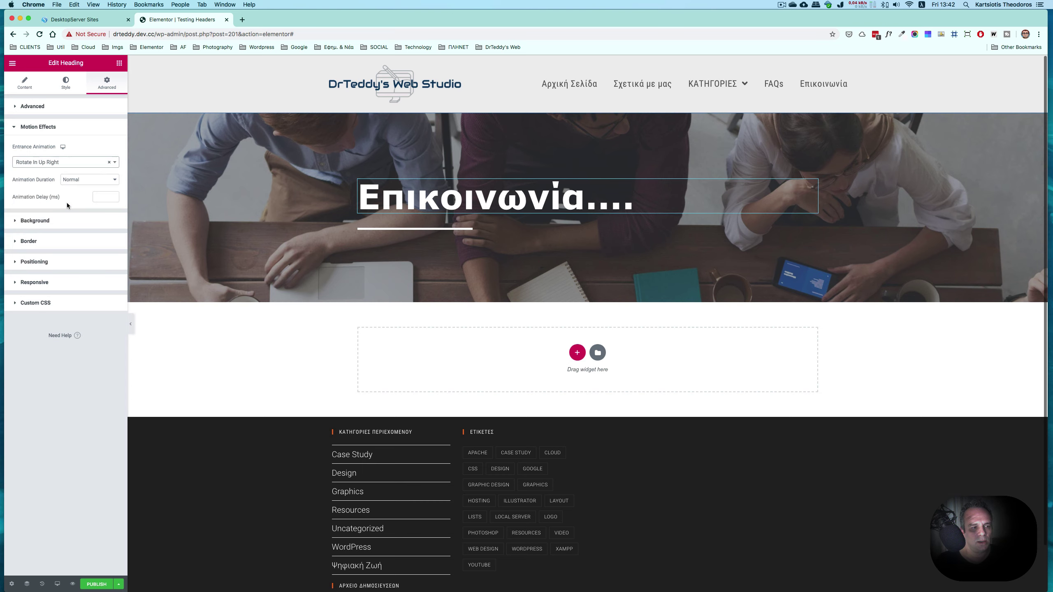
Step: Set the heading's entrance animation to Zoom In
{"action": "left_click", "coordinate": [63, 163]}
{"action": "scroll", "coordinate": [64, 216], "scroll_direction": "up", "scroll_amount": 10}
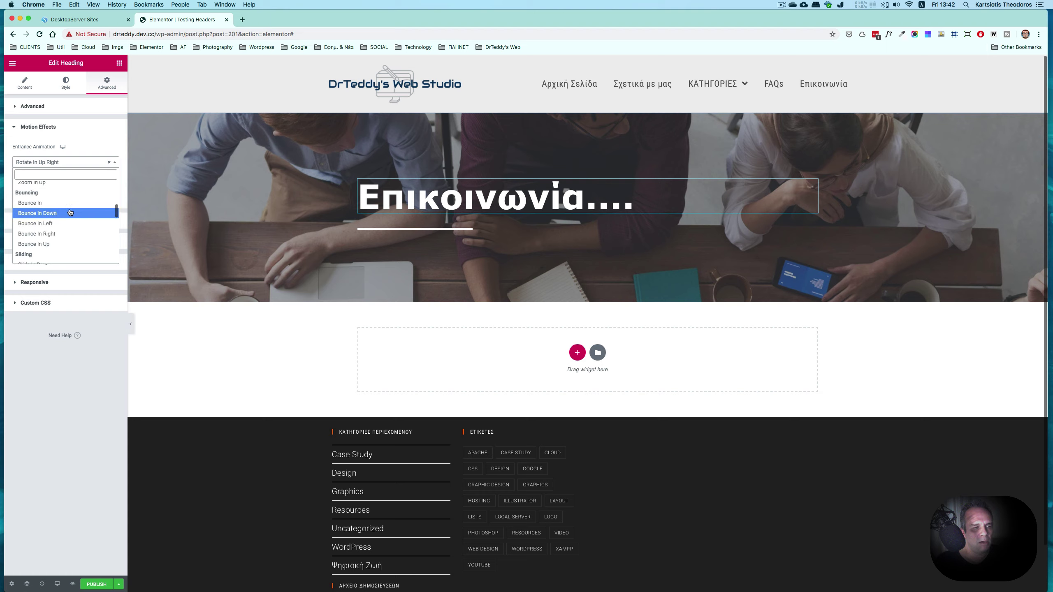
{"action": "scroll", "coordinate": [71, 195], "scroll_direction": "up", "scroll_amount": 1}
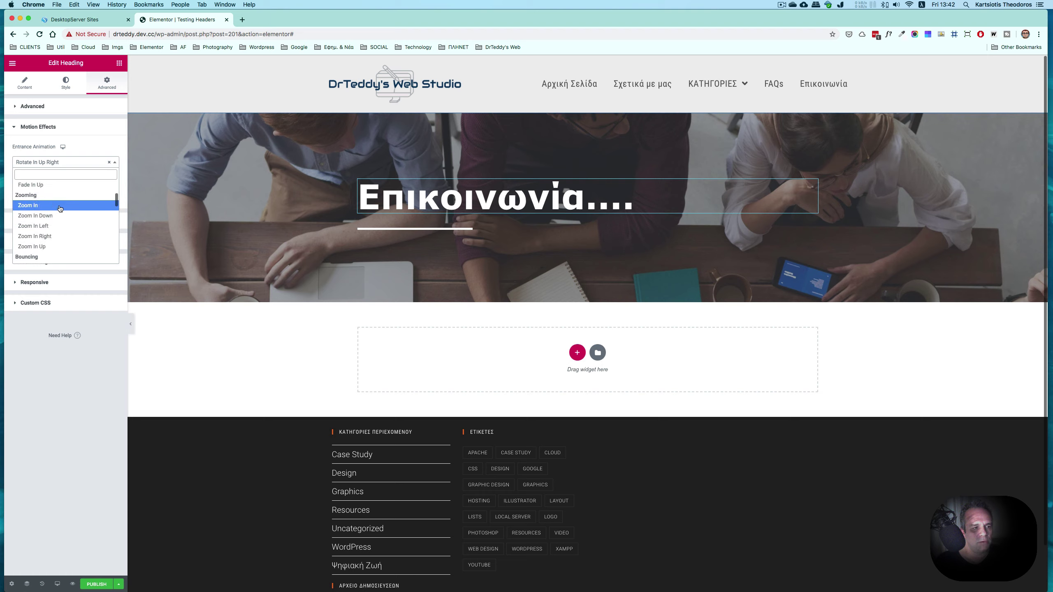
{"action": "left_click", "coordinate": [59, 205]}
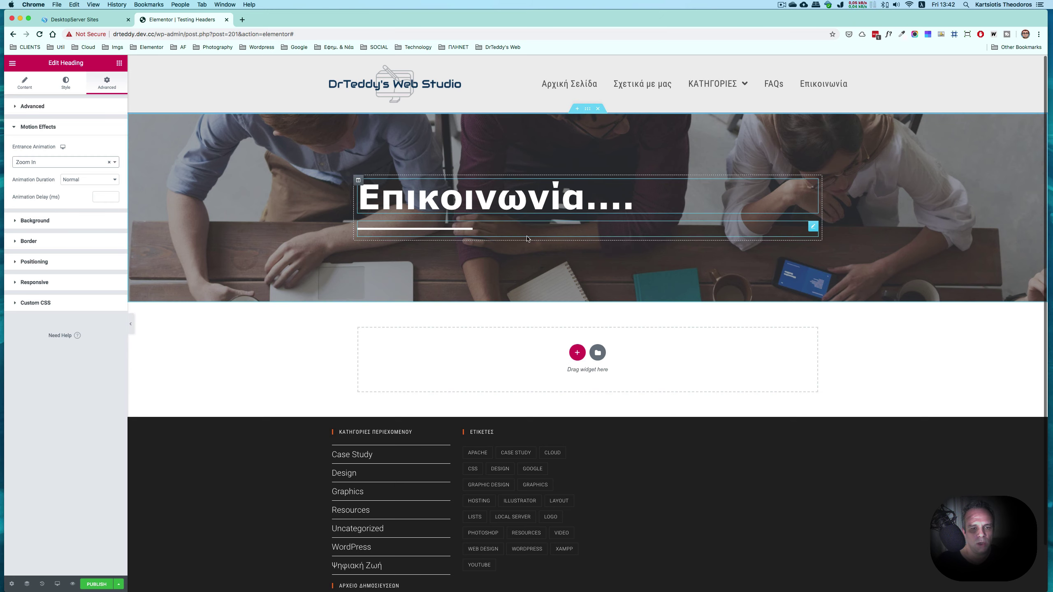
Step: Give the divider a Slide In Left entrance animation with a delay of 500 ms
{"action": "left_click", "coordinate": [812, 227]}
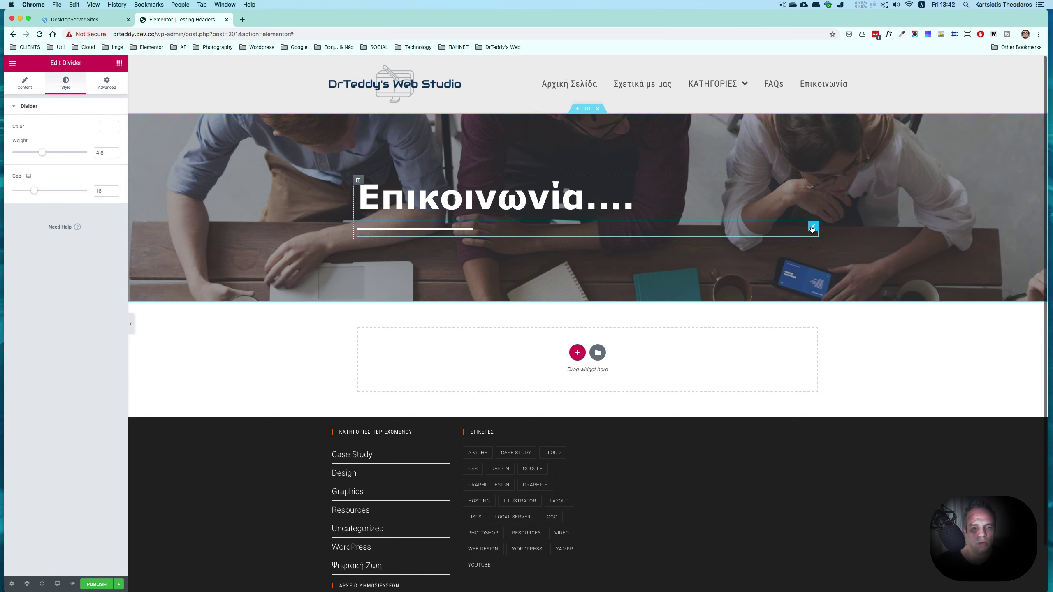
{"action": "left_click", "coordinate": [107, 84]}
{"action": "left_click", "coordinate": [15, 269]}
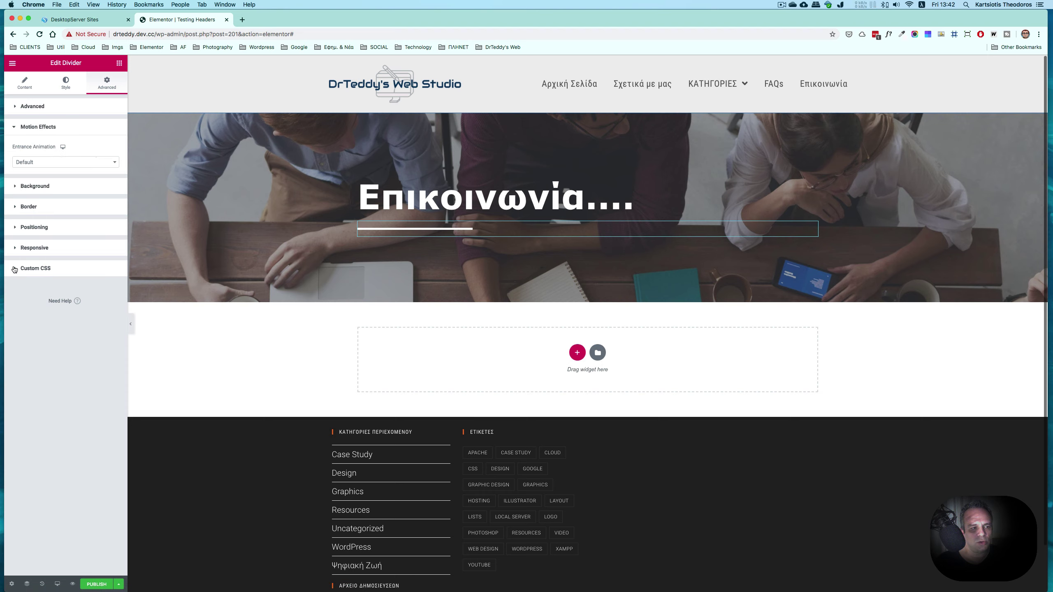
{"action": "left_click", "coordinate": [73, 163]}
{"action": "scroll", "coordinate": [86, 206], "scroll_direction": "down", "scroll_amount": 5}
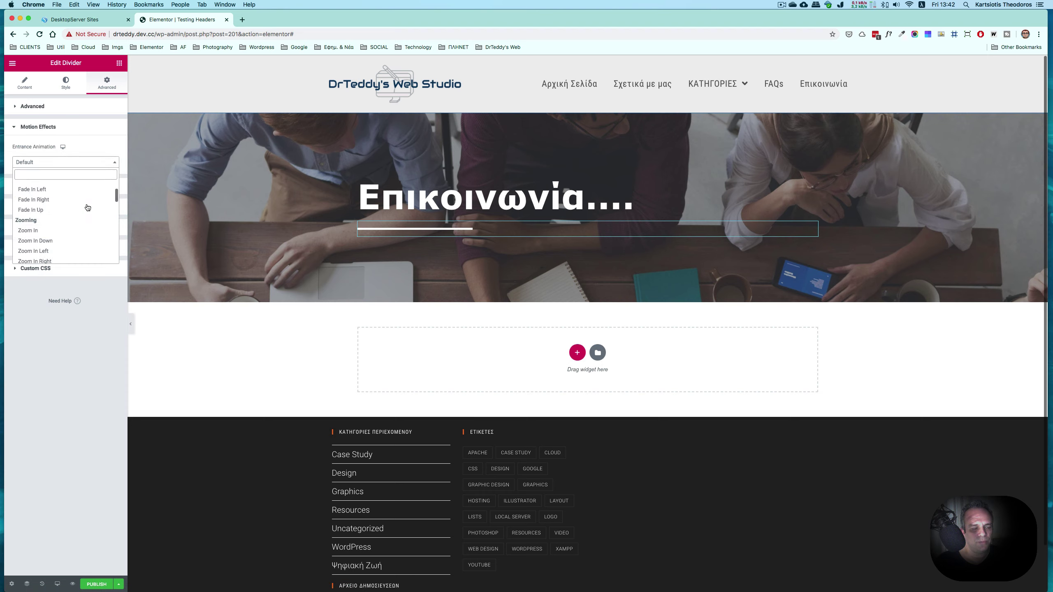
{"action": "scroll", "coordinate": [87, 206], "scroll_direction": "down", "scroll_amount": 4}
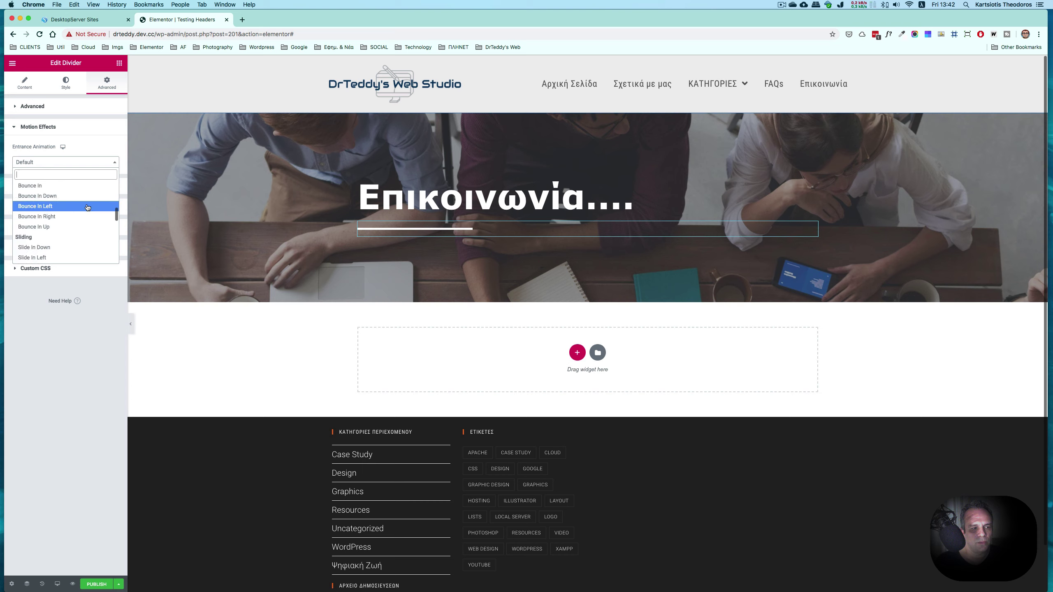
{"action": "left_click", "coordinate": [57, 218]}
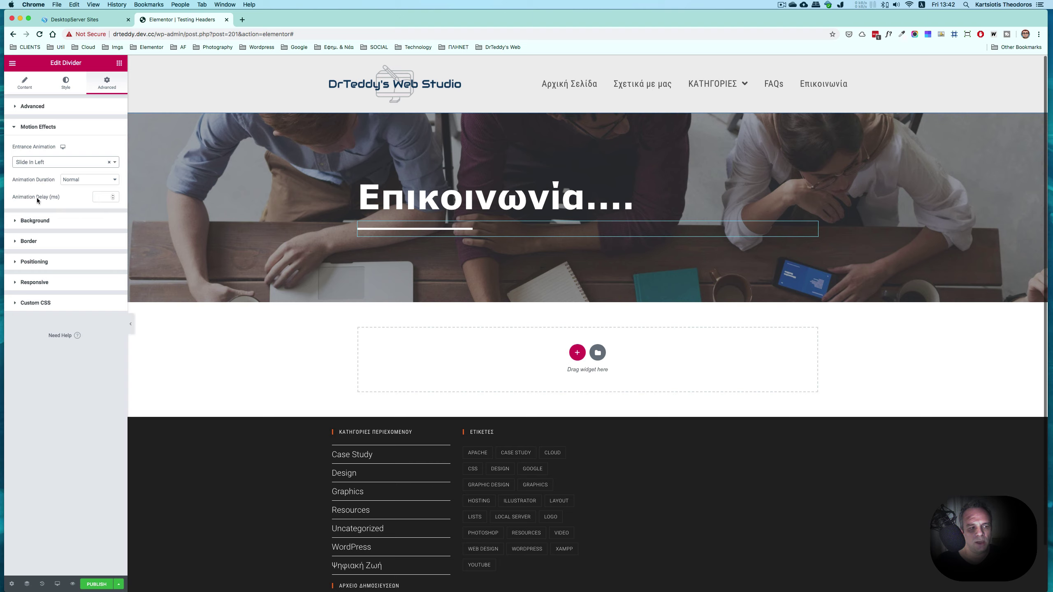
{"action": "left_click", "coordinate": [106, 197]}
{"action": "type", "text": "500"}
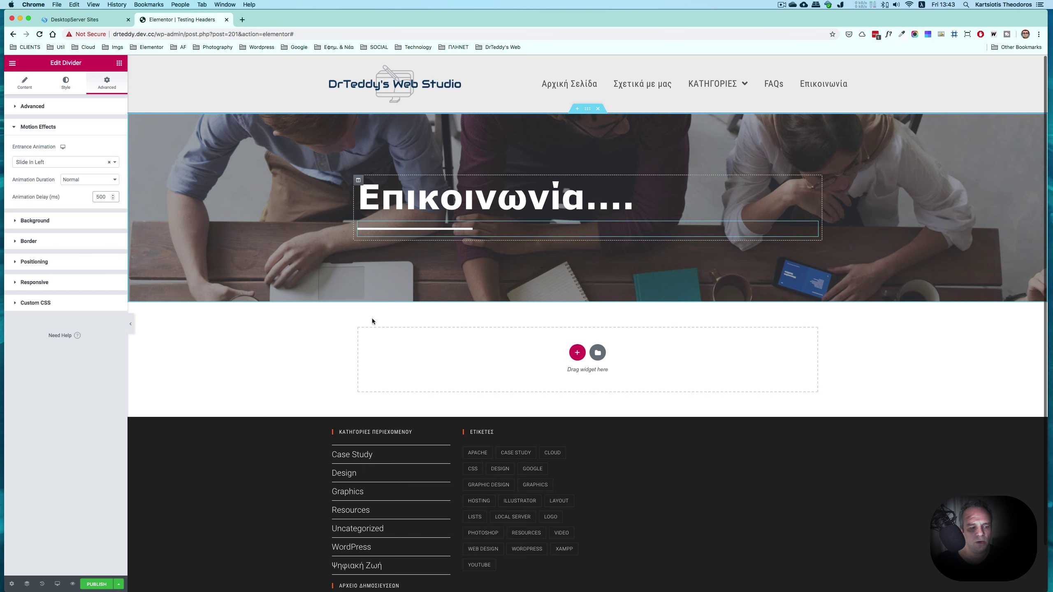
Step: Preview the Testing Headers page to check the header and its animations, and close the preview
{"action": "left_click", "coordinate": [71, 585]}
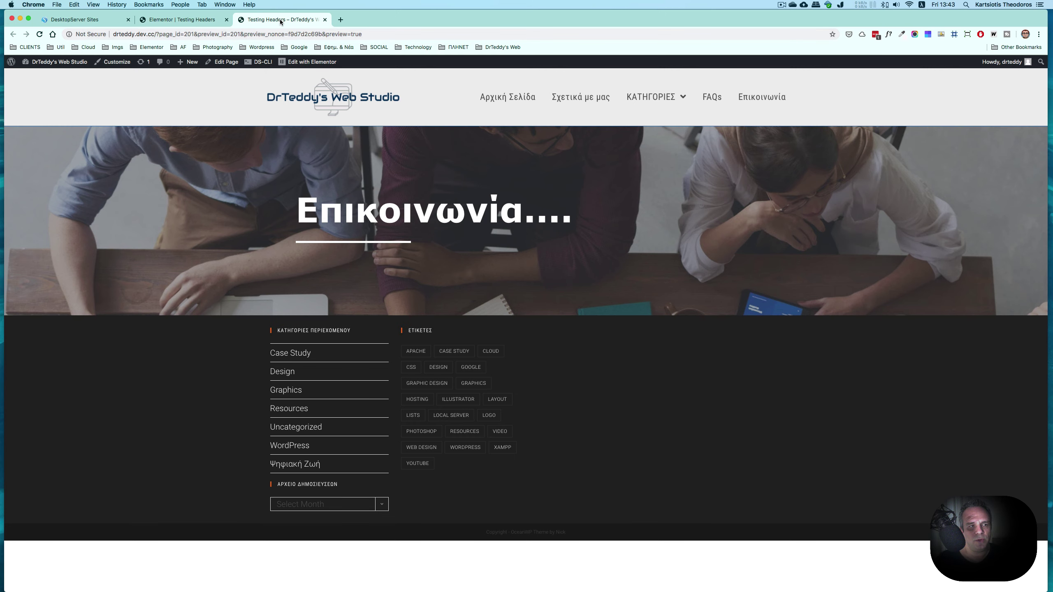
{"action": "left_click", "coordinate": [324, 19]}
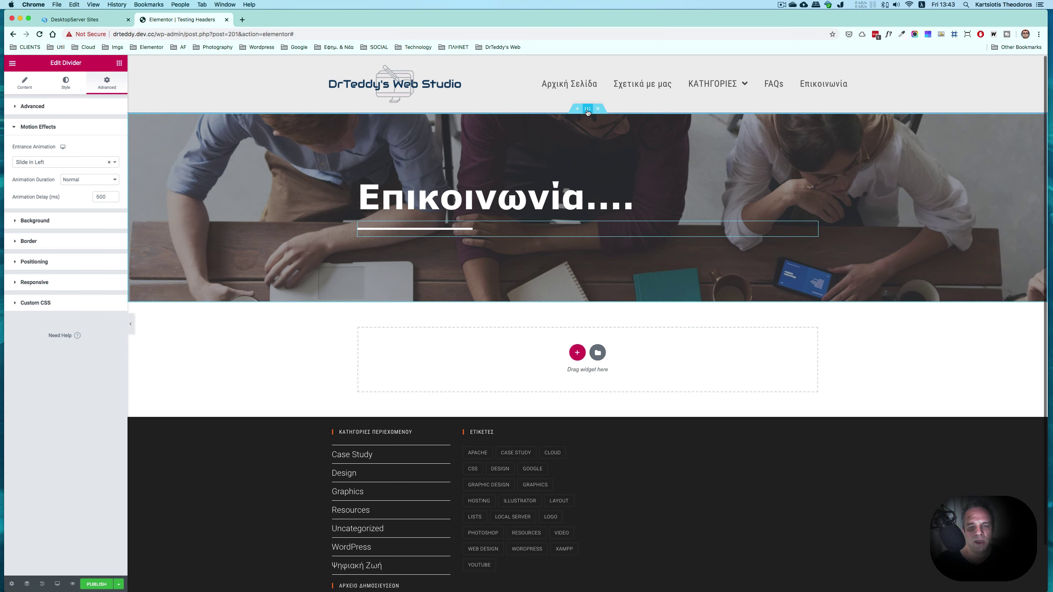
Step: Save the header section to the library as a template named PagerHeader, and close the library
{"action": "right_click", "coordinate": [587, 111]}
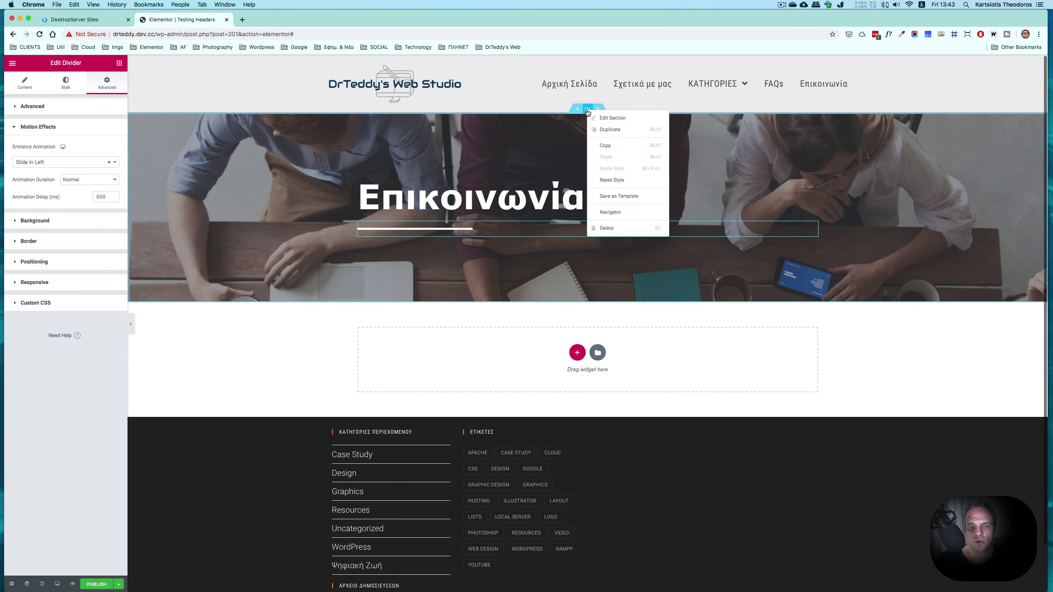
{"action": "left_click", "coordinate": [640, 201]}
{"action": "left_click", "coordinate": [489, 313]}
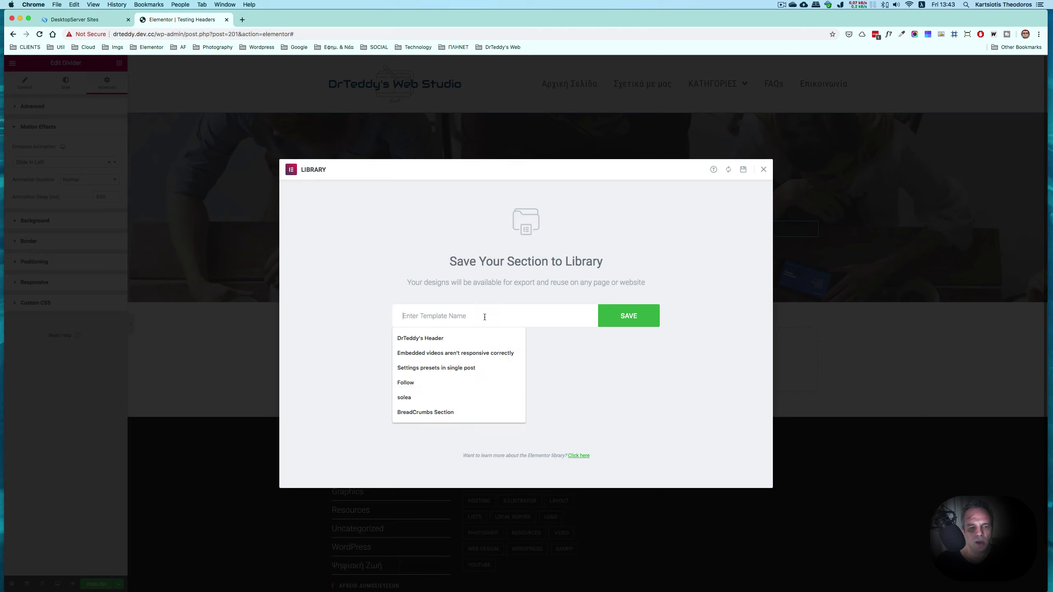
{"action": "type", "text": "Παγε"}
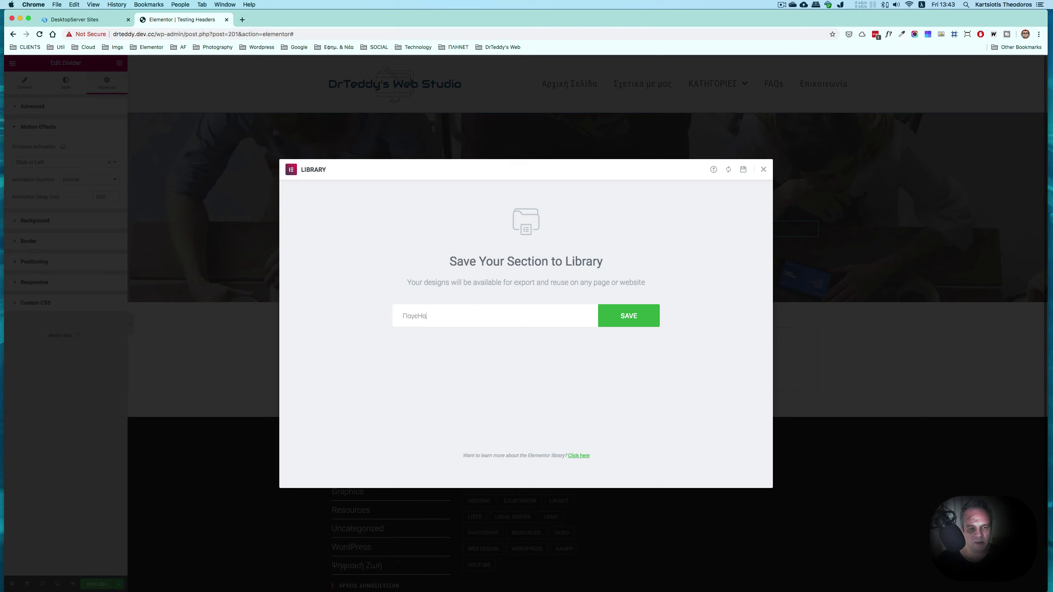
{"action": "type", "text": "Ηα"}
{"action": "key", "text": "BackSpace"}
{"action": "key", "text": "BackSpace"}
{"action": "key", "text": "BackSpace"}
{"action": "key", "text": "BackSpace"}
{"action": "key", "text": "BackSpace"}
{"action": "key", "text": "BackSpace"}
{"action": "type", "text": "P"}
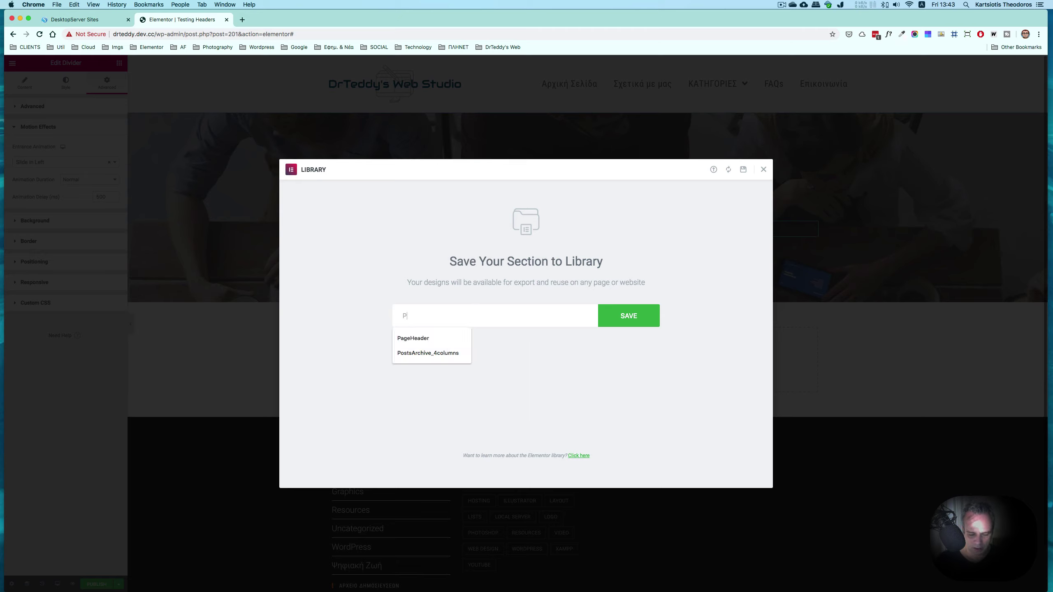
{"action": "type", "text": "agerHeader"}
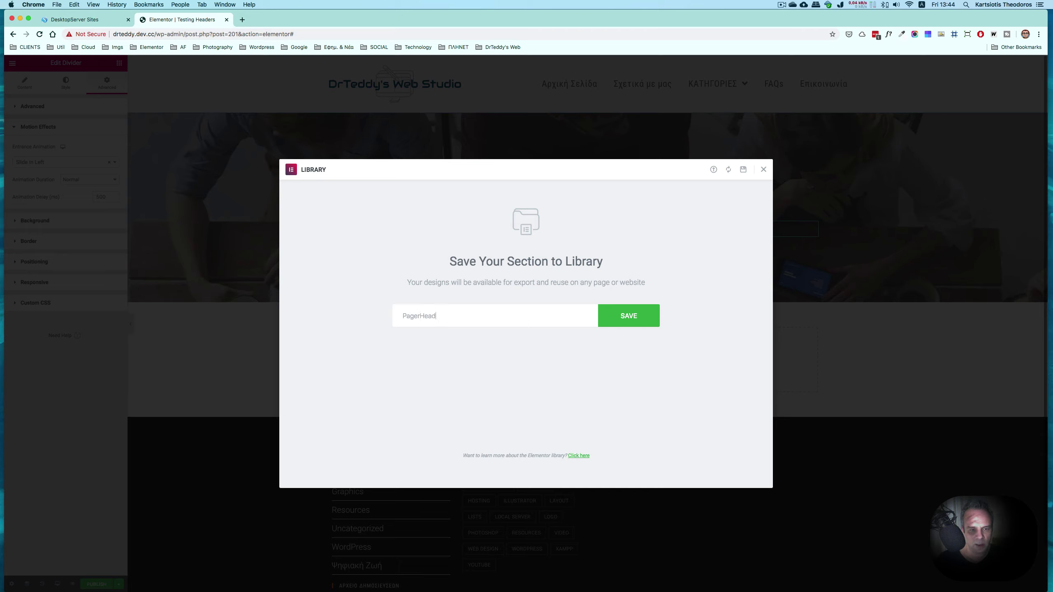
{"action": "left_click", "coordinate": [626, 316]}
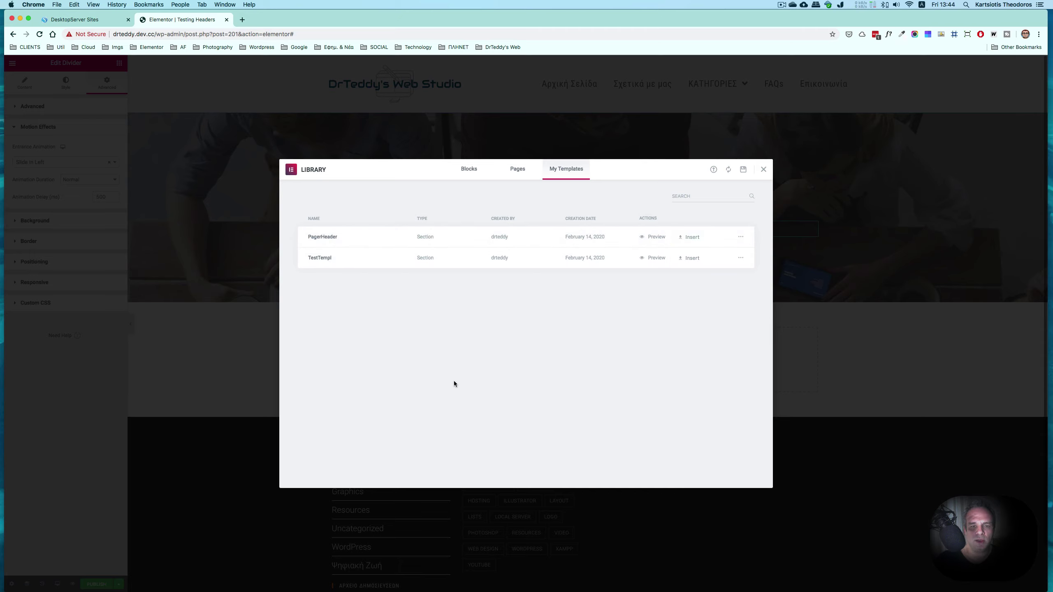
{"action": "left_click", "coordinate": [765, 170]}
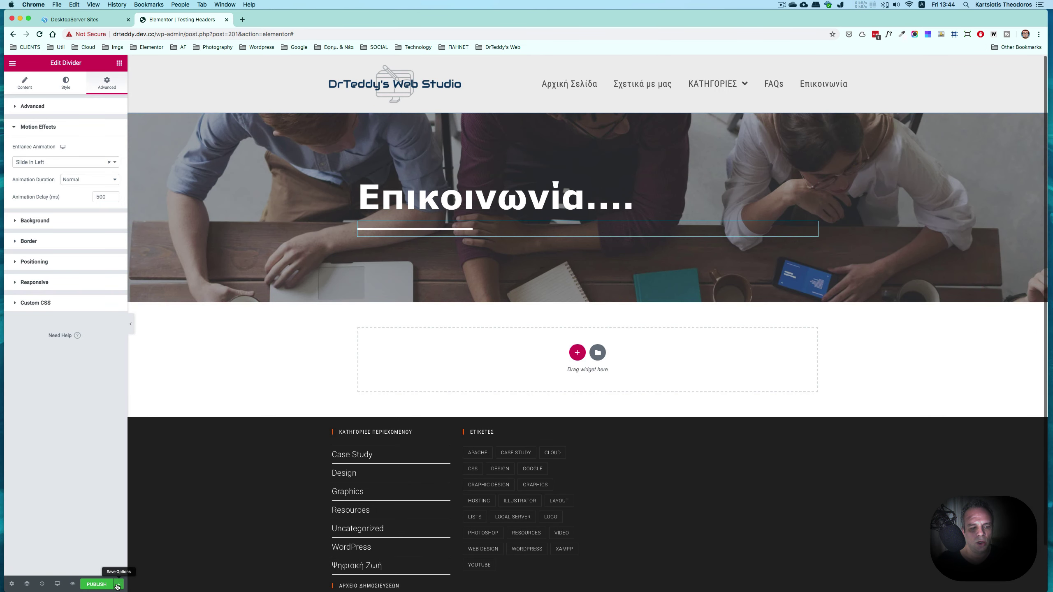
Step: Save the Testing Headers page as a draft and exit the Elementor editor to the dashboard
{"action": "left_click", "coordinate": [118, 584]}
{"action": "left_click", "coordinate": [49, 548]}
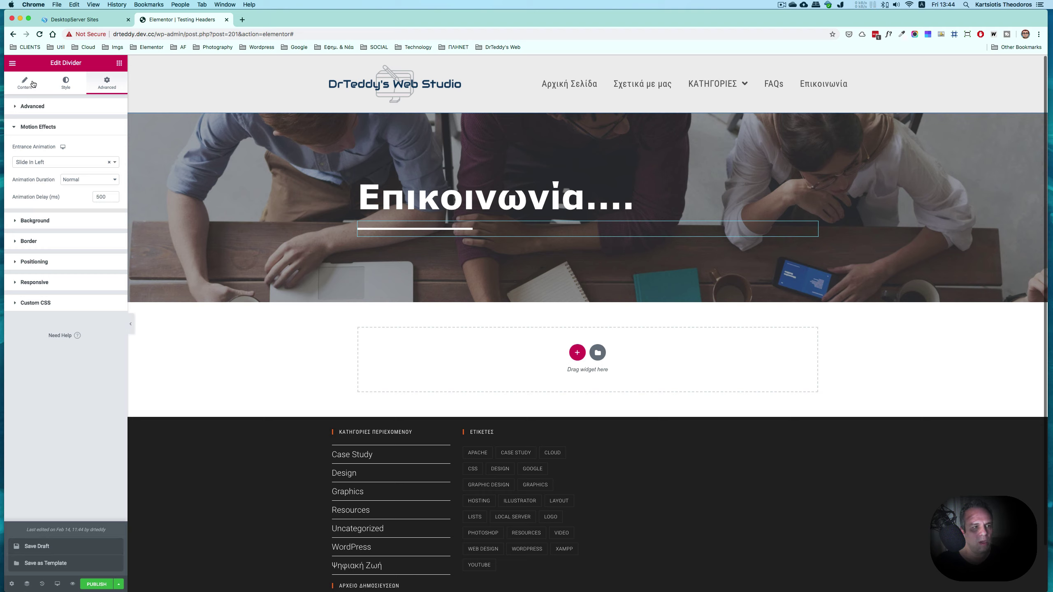
{"action": "left_click", "coordinate": [12, 64]}
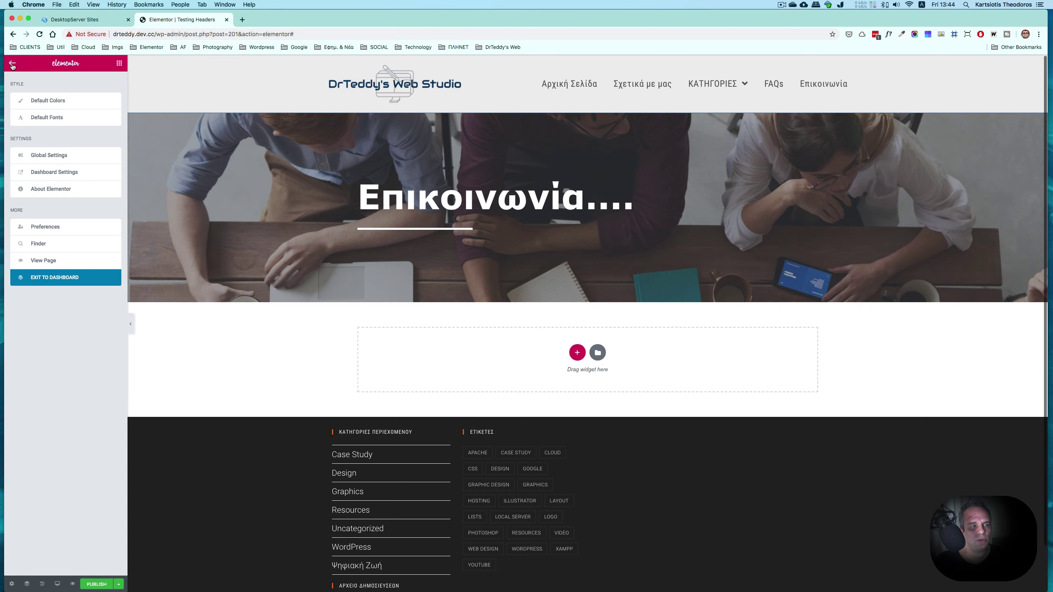
{"action": "left_click", "coordinate": [65, 281]}
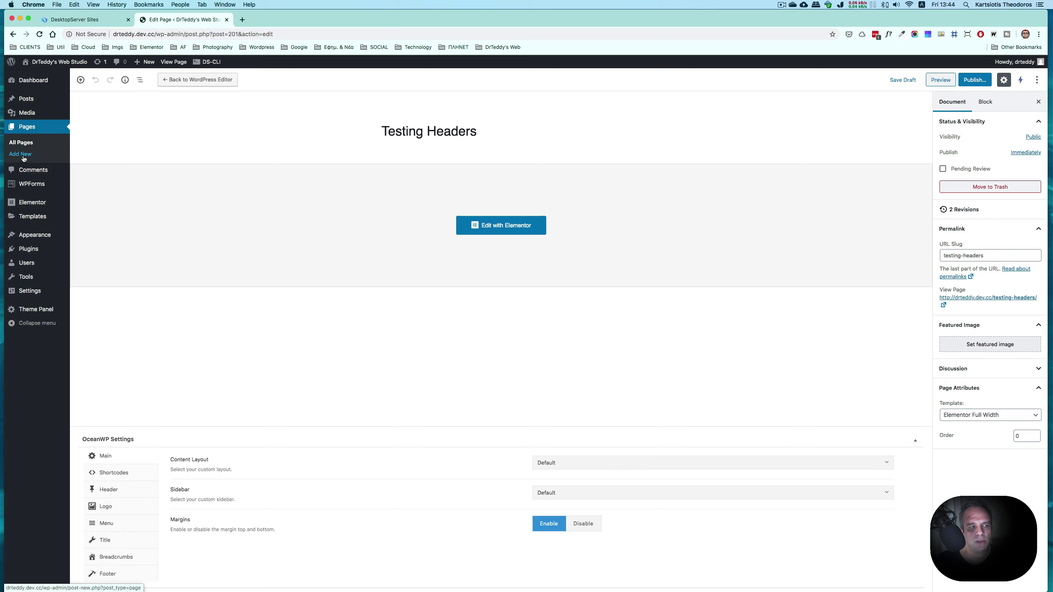
Step: Create a new page titled About with the Elementor Full Width template and open it for editing in Elementor
{"action": "left_click", "coordinate": [23, 157]}
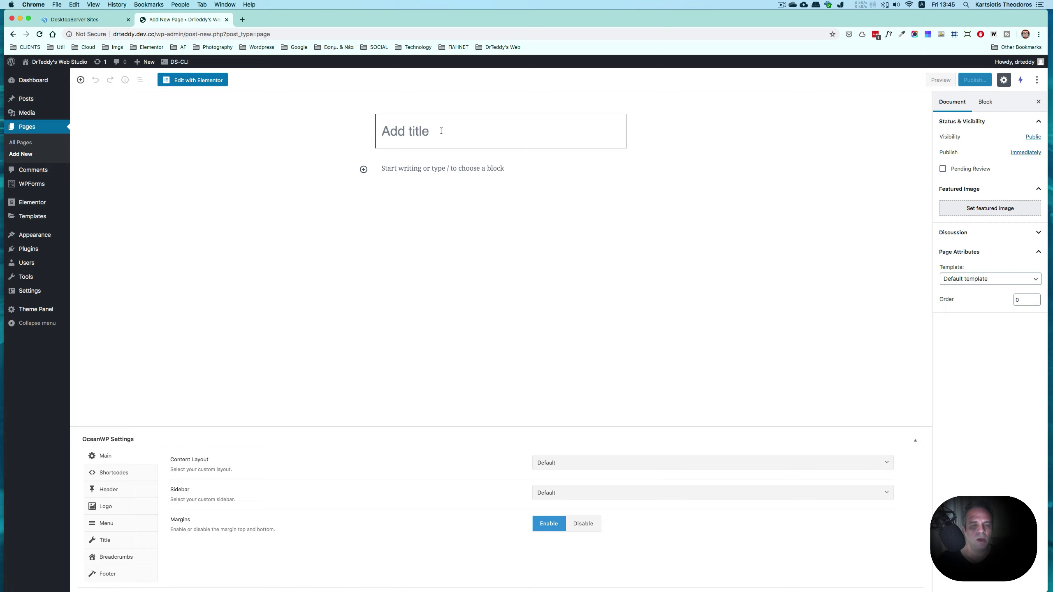
{"action": "type", "text": "About"}
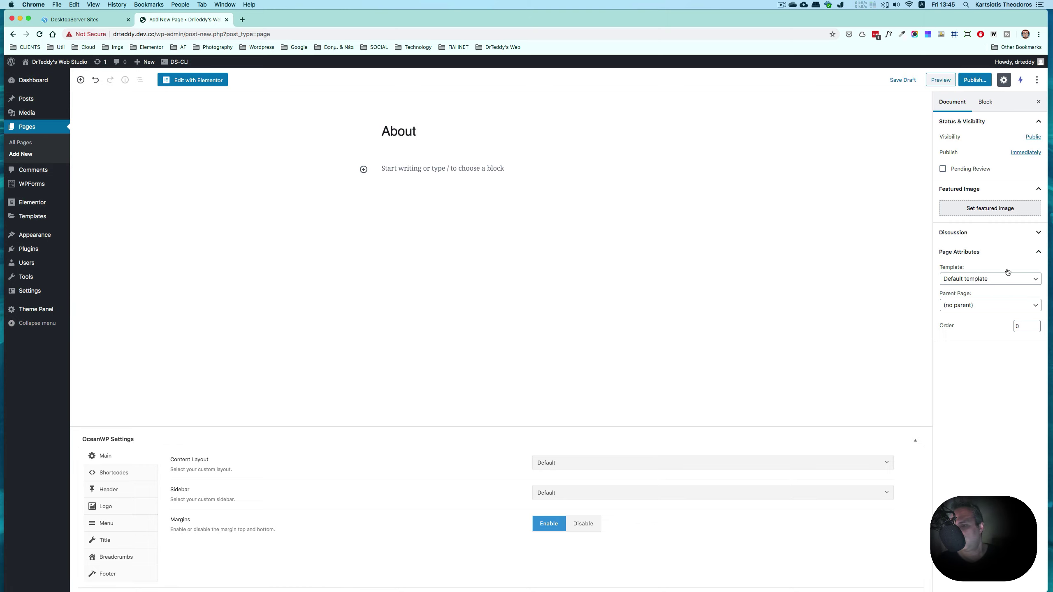
{"action": "left_click", "coordinate": [989, 279]}
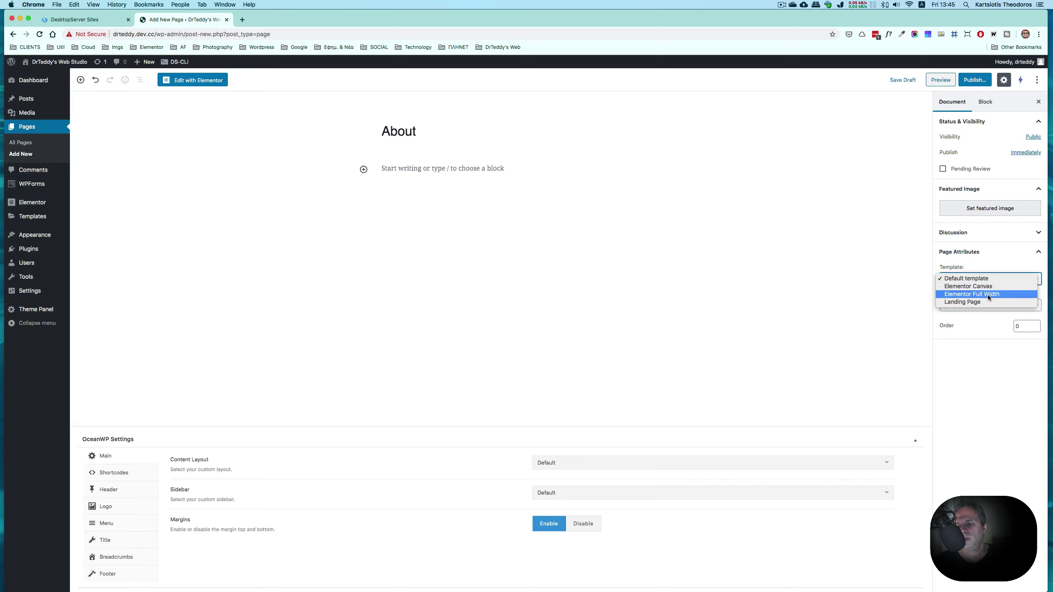
{"action": "left_click", "coordinate": [988, 295]}
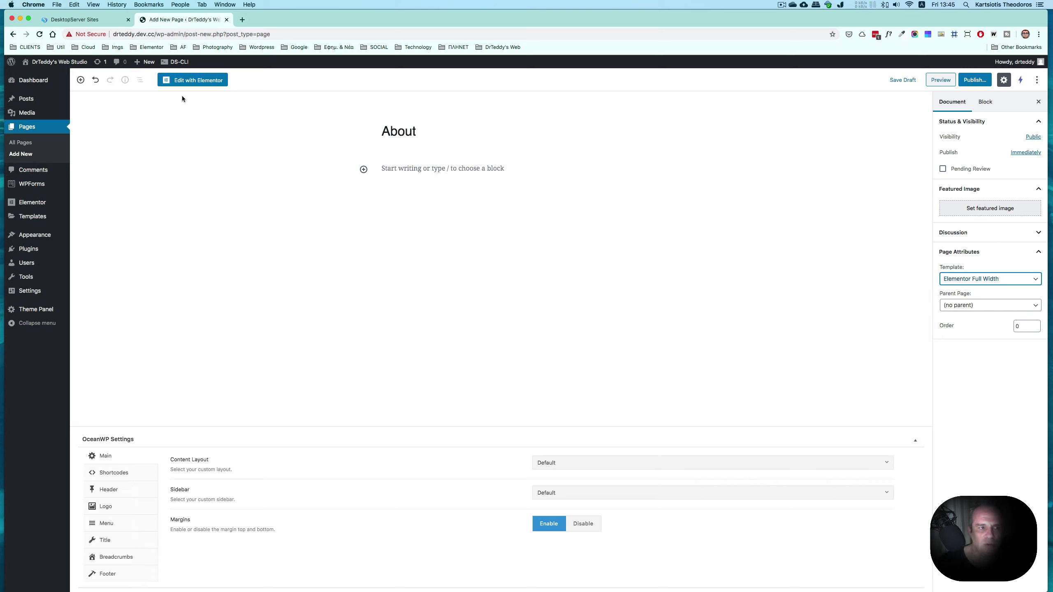
{"action": "left_click", "coordinate": [198, 83]}
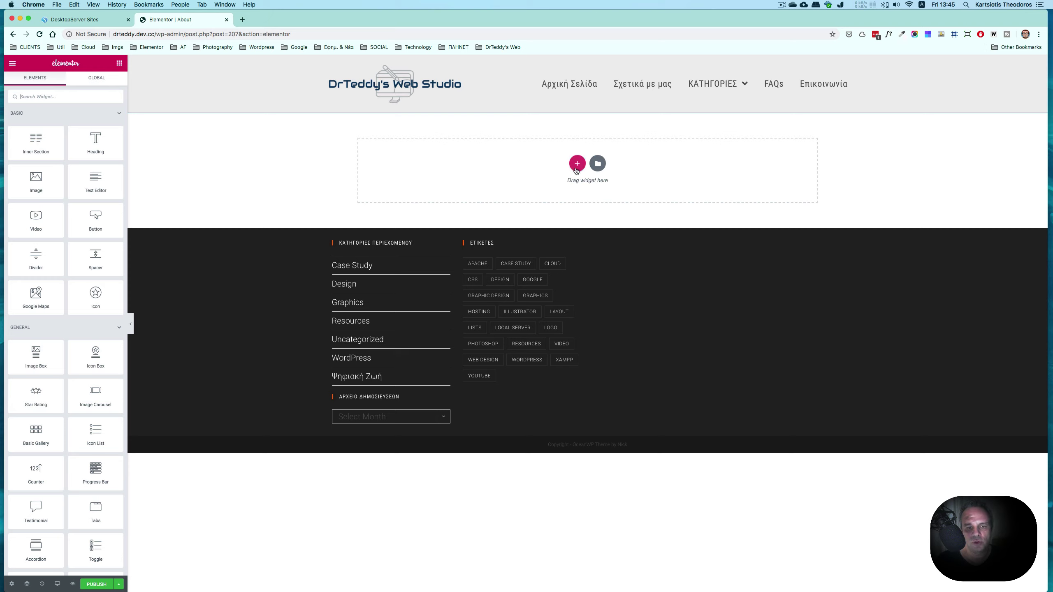
Step: Insert the saved PagerHeader template into the About page, importing its document settings as well
{"action": "left_click", "coordinate": [598, 164]}
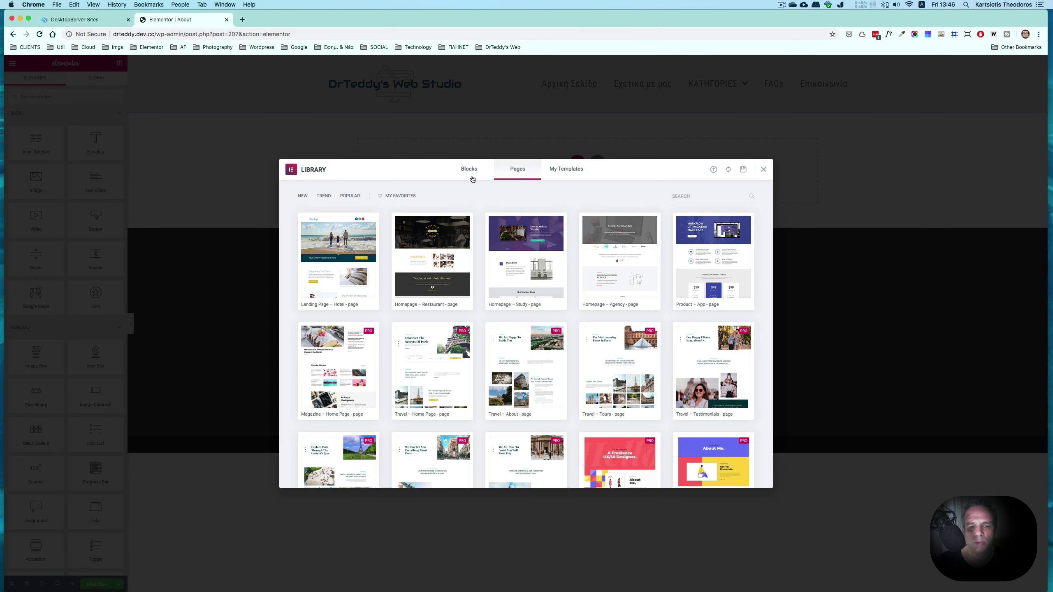
{"action": "left_click", "coordinate": [574, 173]}
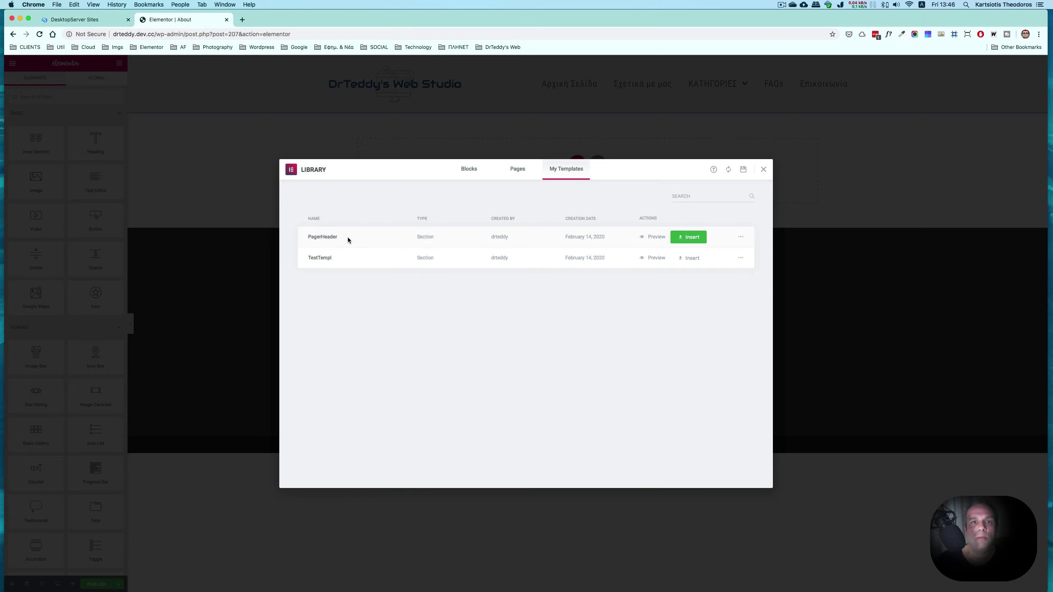
{"action": "left_click", "coordinate": [694, 240]}
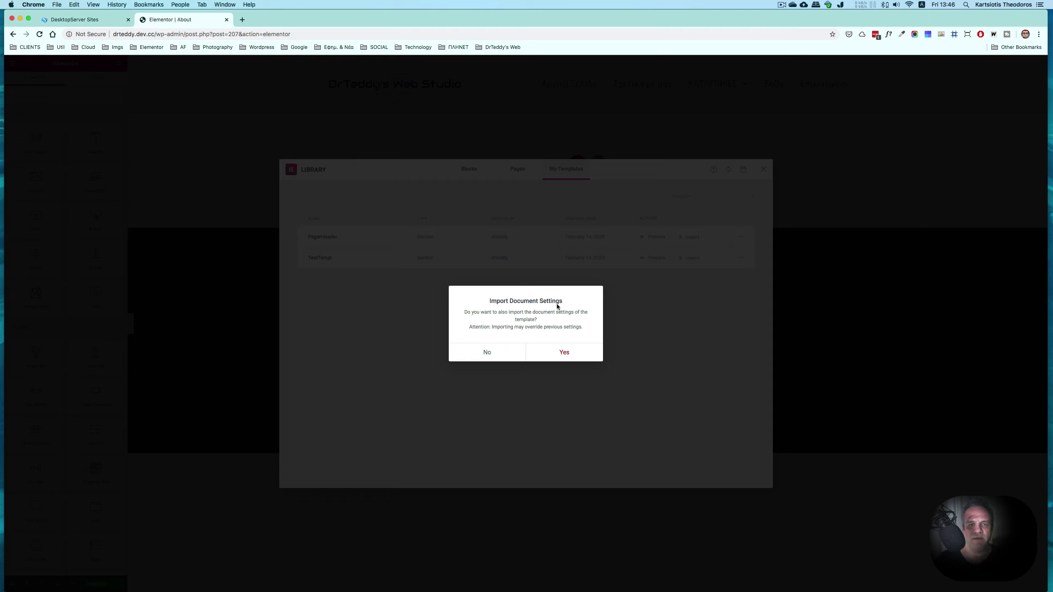
{"action": "left_click", "coordinate": [566, 355]}
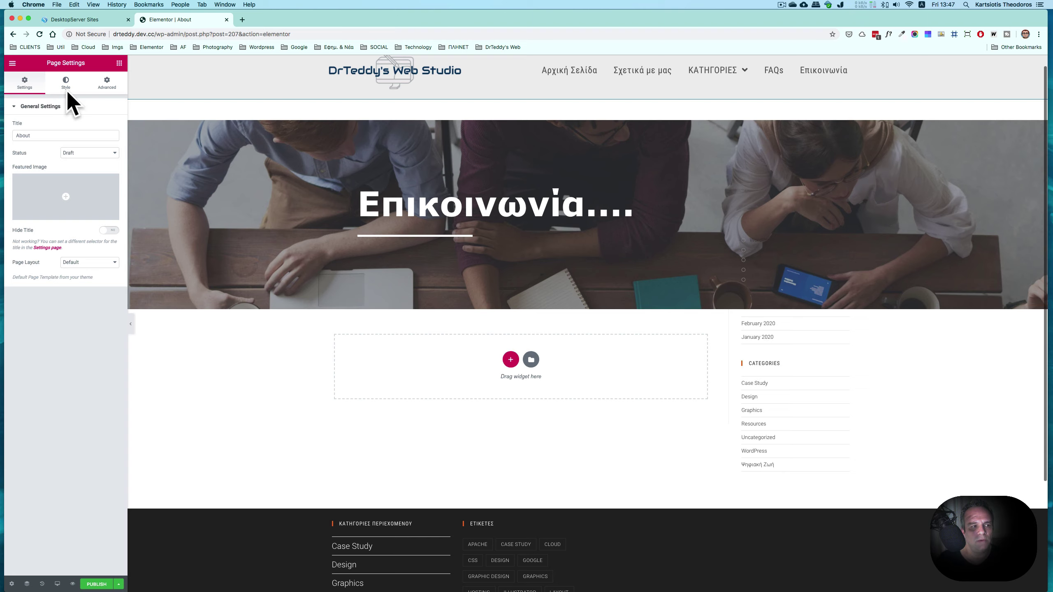
Step: Replace the header section's background image with white-laptop-1181406.jpg and set its position to Center Center
{"action": "left_click", "coordinate": [588, 117]}
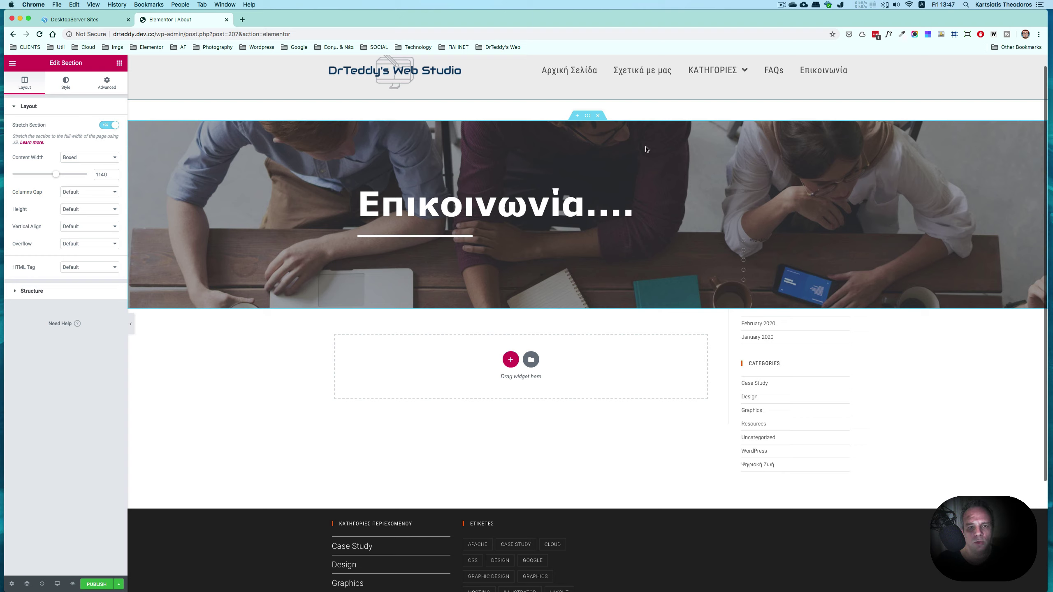
{"action": "left_click", "coordinate": [66, 89]}
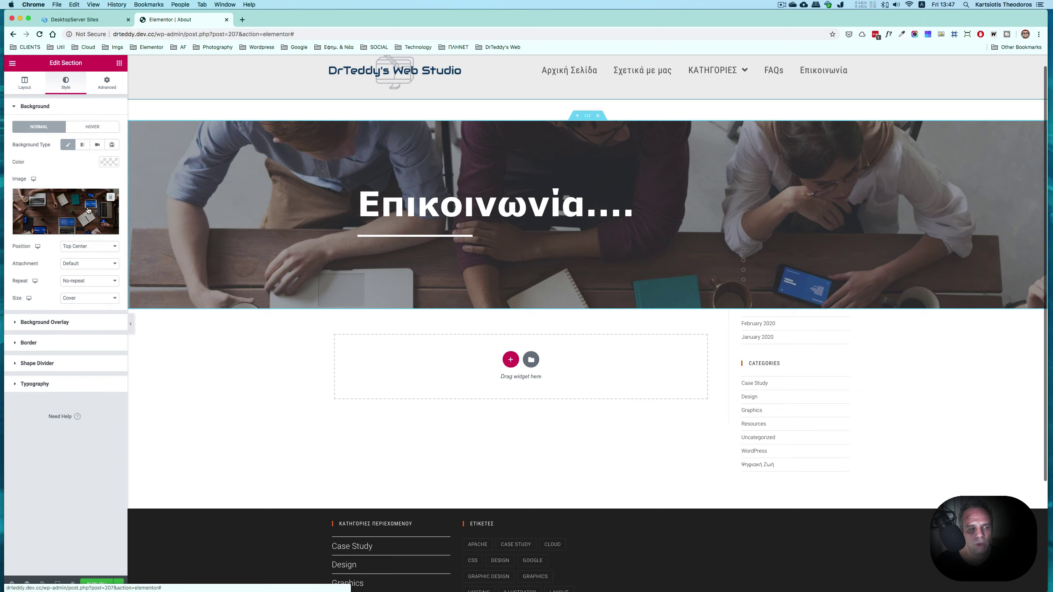
{"action": "left_click", "coordinate": [72, 224]}
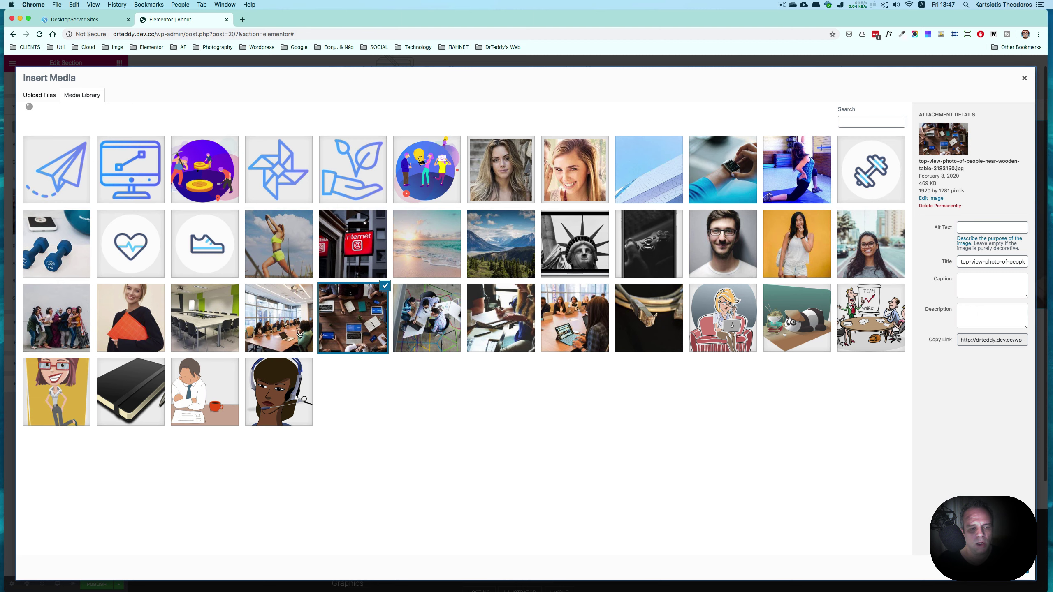
{"action": "left_click", "coordinate": [292, 324]}
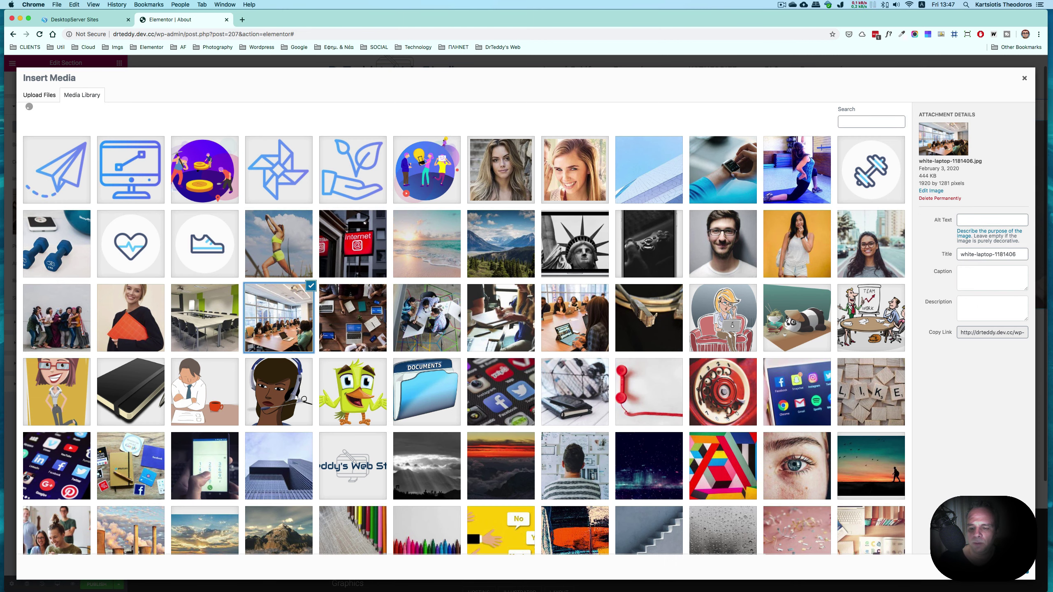
{"action": "left_click", "coordinate": [1011, 567]}
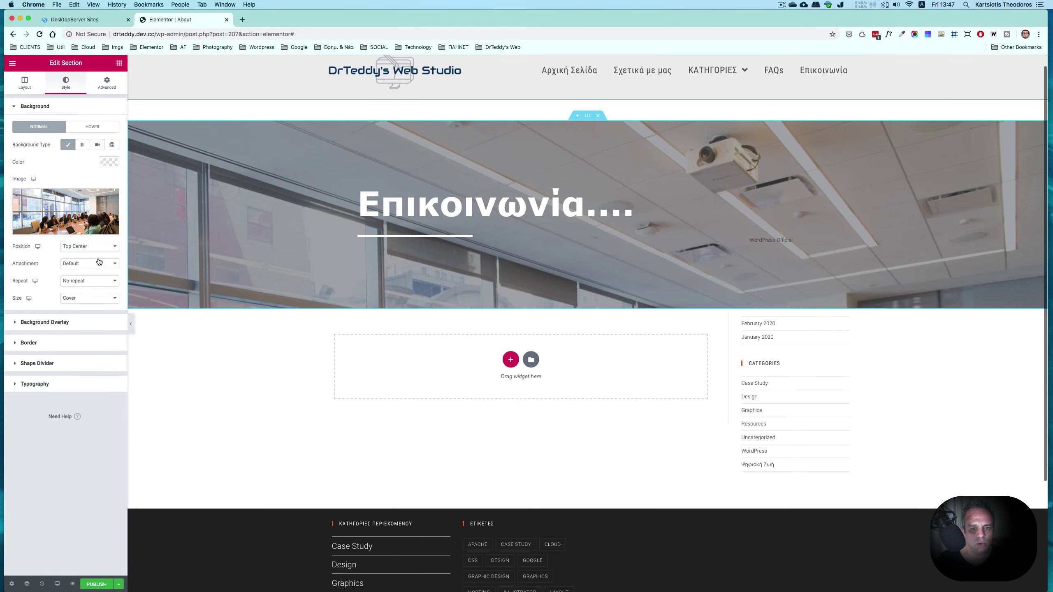
{"action": "left_click", "coordinate": [92, 247]}
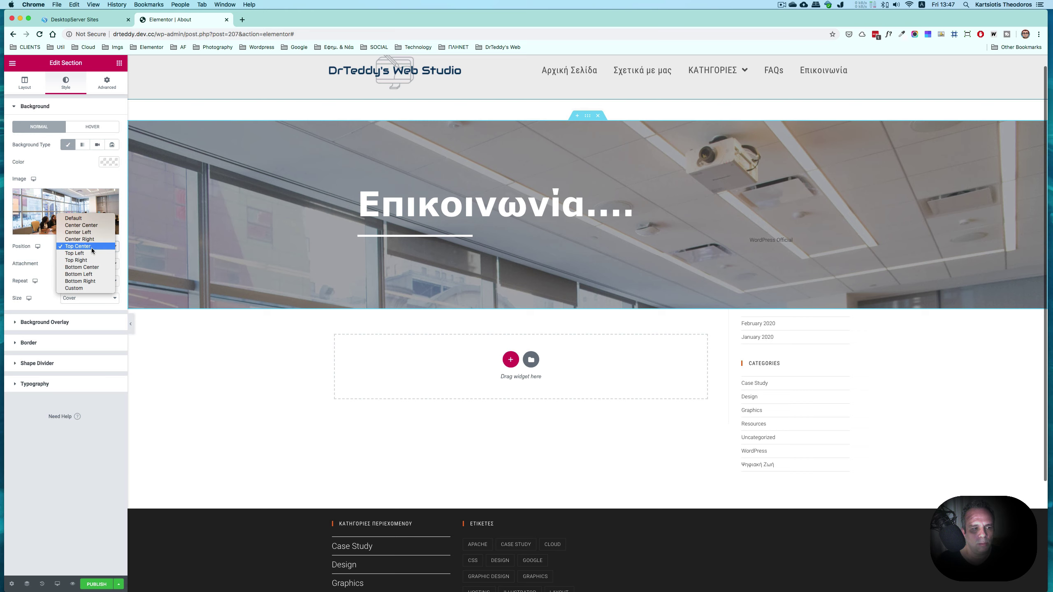
{"action": "left_click", "coordinate": [83, 225]}
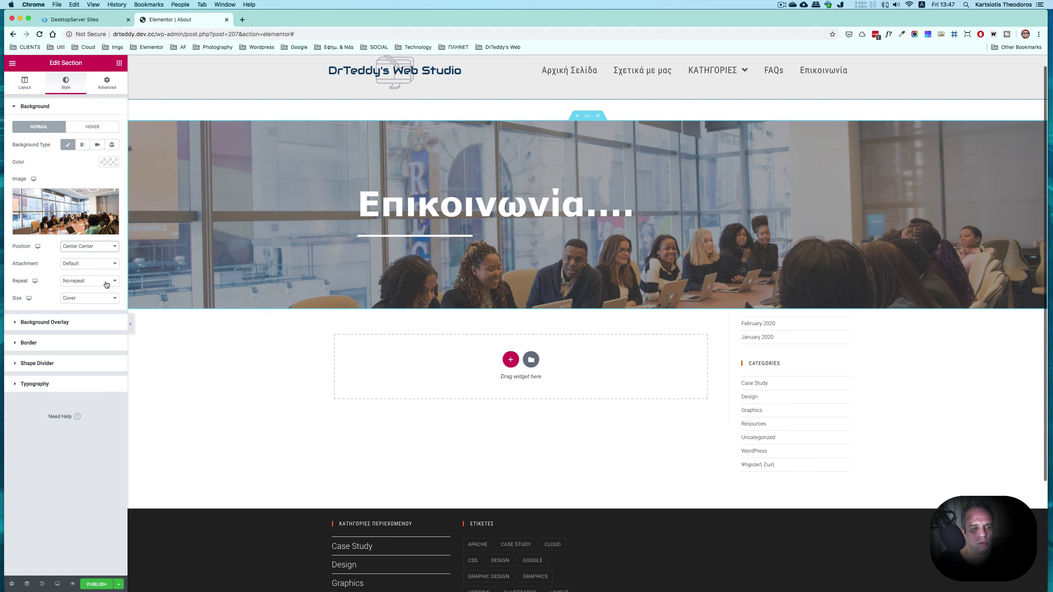
Step: Raise the opacity of the header section's background overlay to 0.62
{"action": "left_click", "coordinate": [17, 323]}
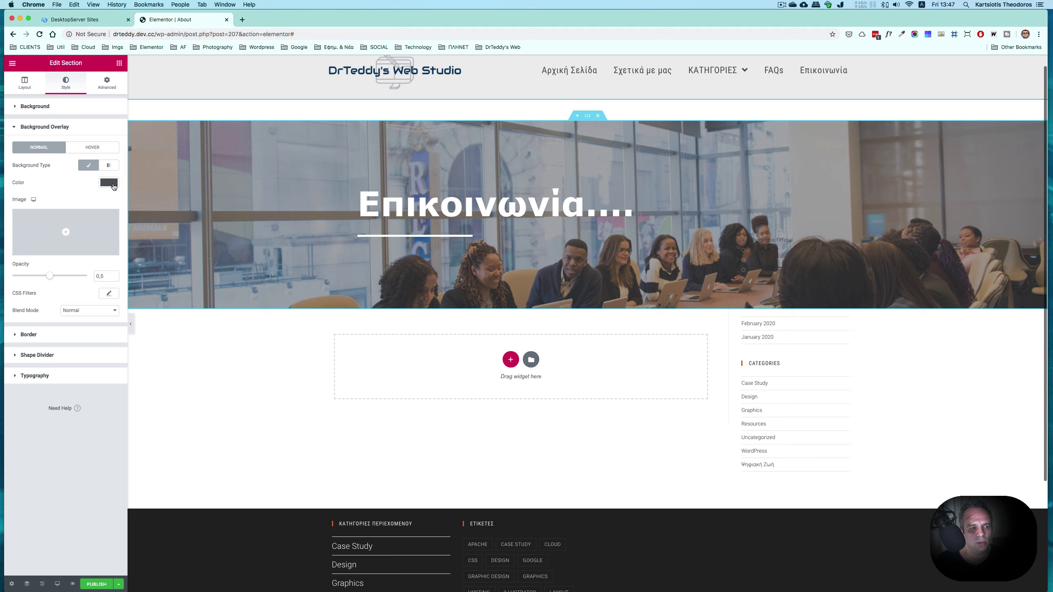
{"action": "left_click", "coordinate": [112, 185]}
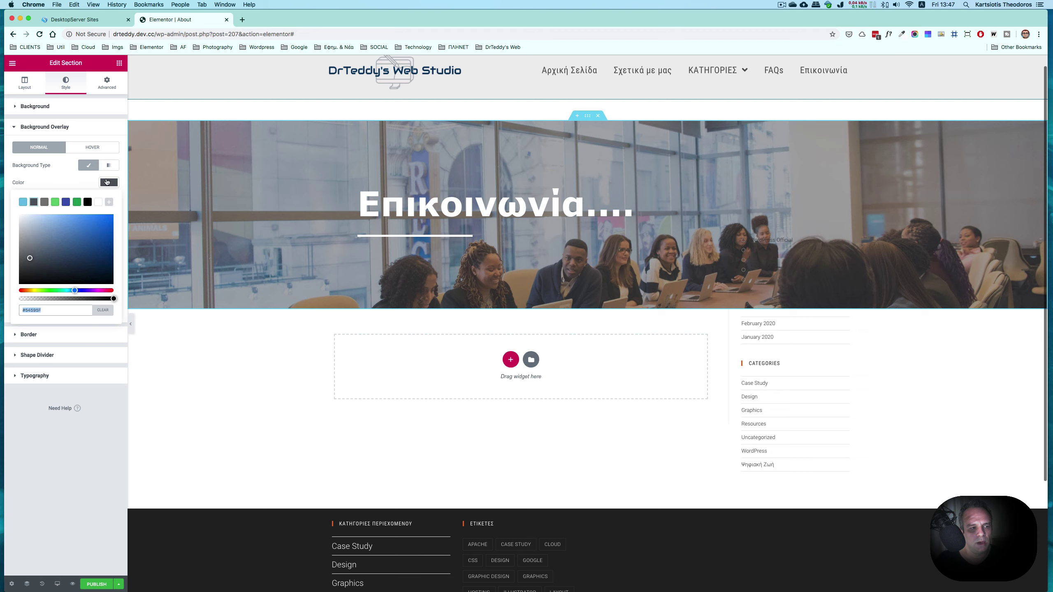
{"action": "left_click", "coordinate": [110, 185]}
{"action": "left_click_drag", "start_coordinate": [51, 277], "coordinate": [61, 277]}
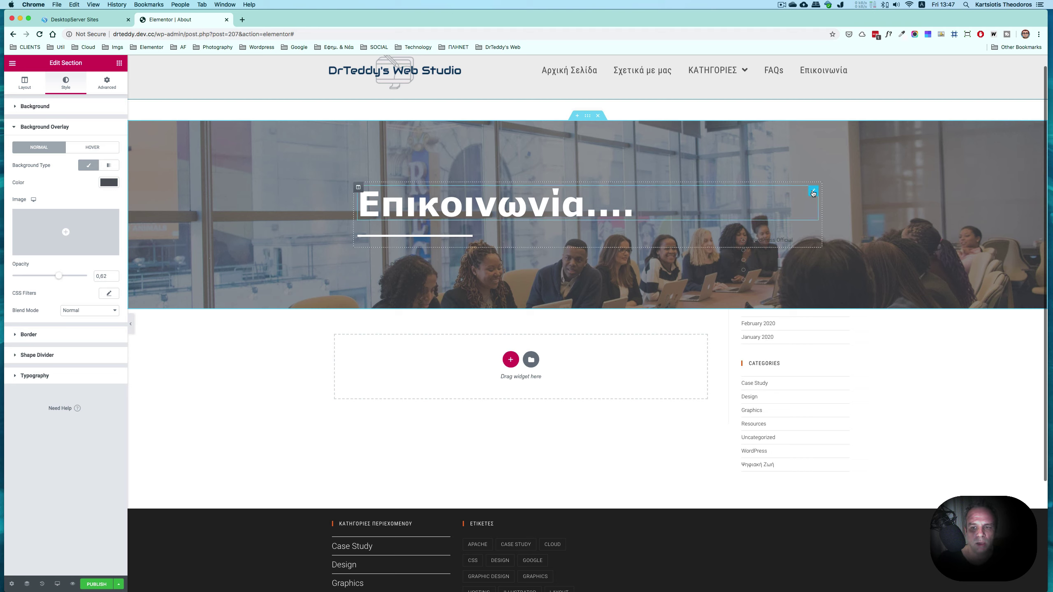
Step: Open the heading in the About page's header section for editing its title
{"action": "left_click", "coordinate": [812, 192]}
{"action": "mouse_move", "coordinate": [1, 102]}
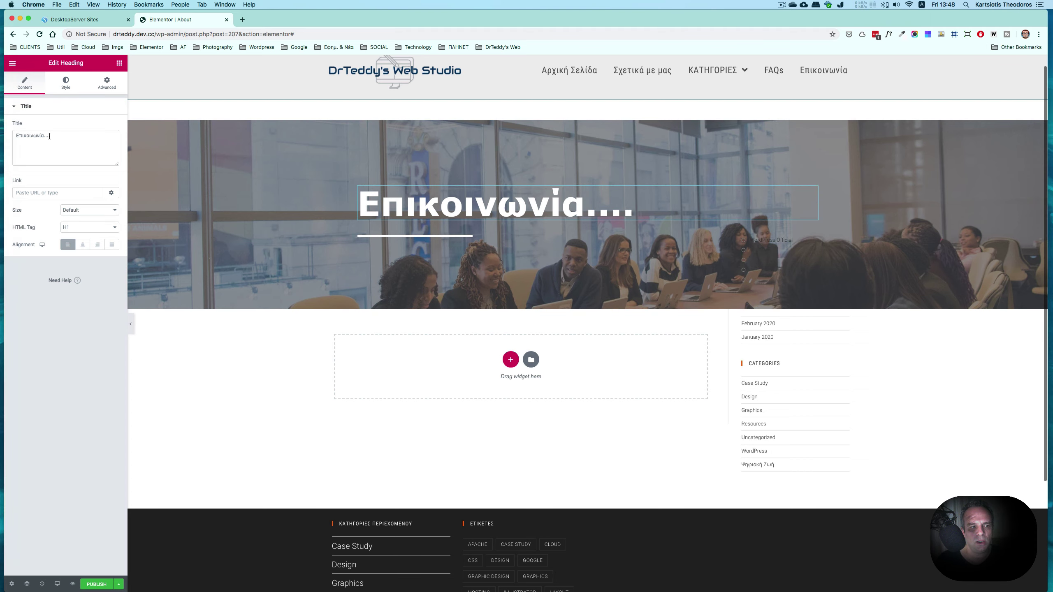